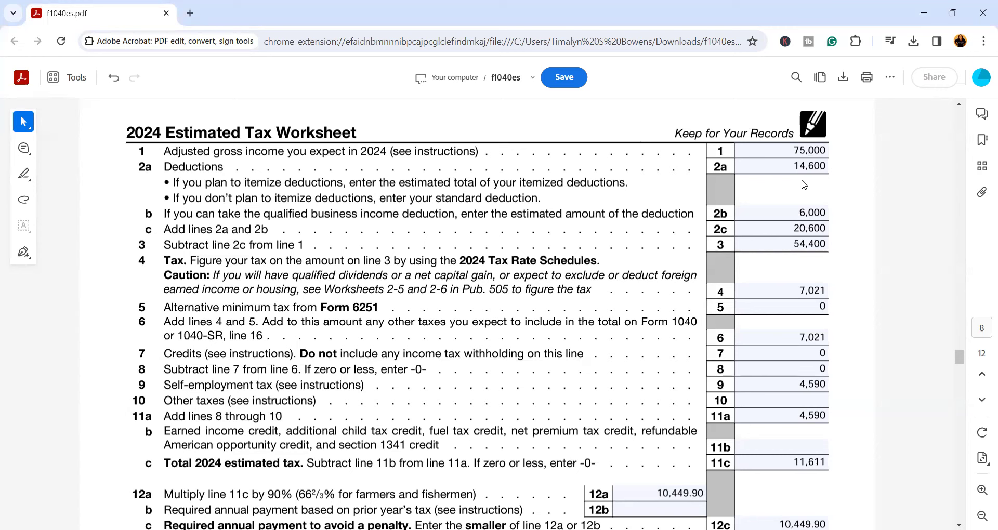
Step: Review the income, deduction and resulting amounts on lines 1 through 3 of the 2024 Estimated Tax Worksheet
left_click(781, 223)
left_click(825, 213)
left_click(829, 228)
left_click(823, 166)
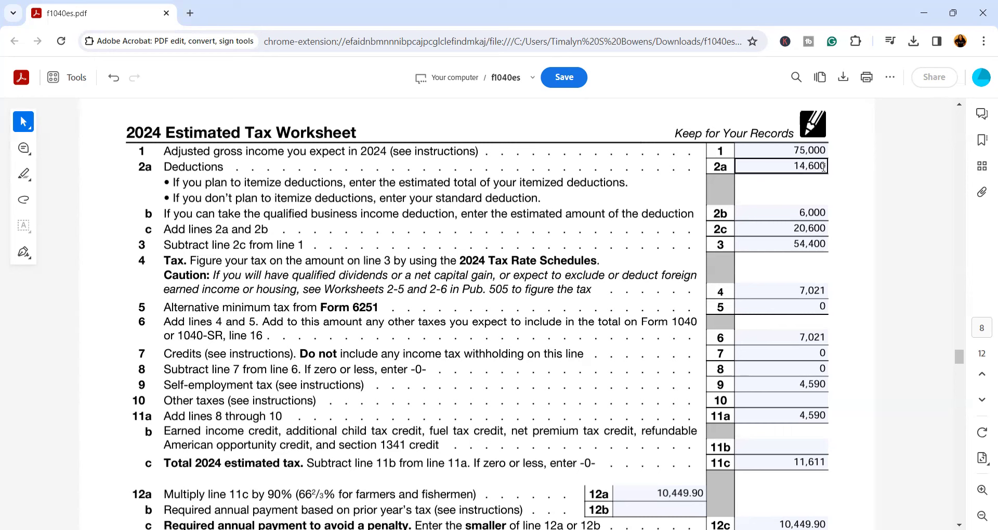
left_click(826, 226)
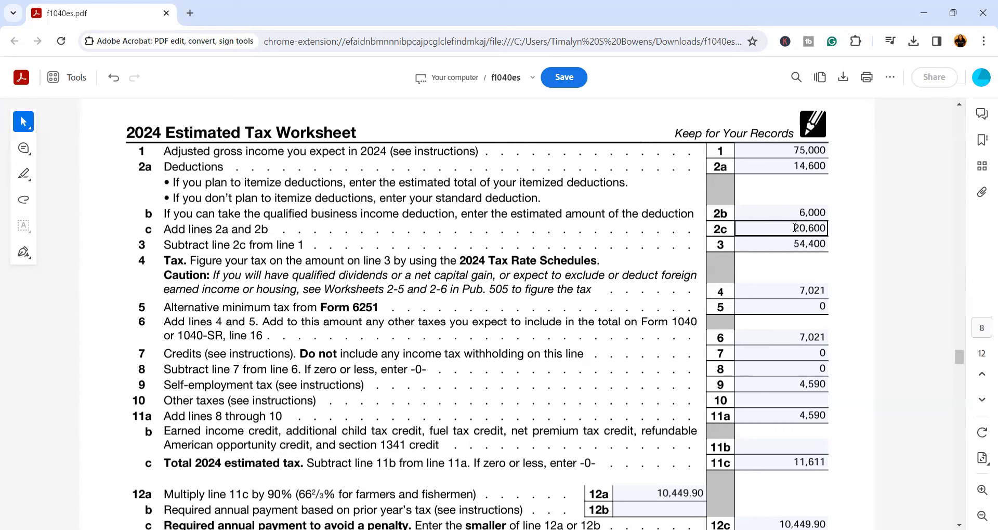
left_click(830, 233)
scroll(831, 233, "down", 1)
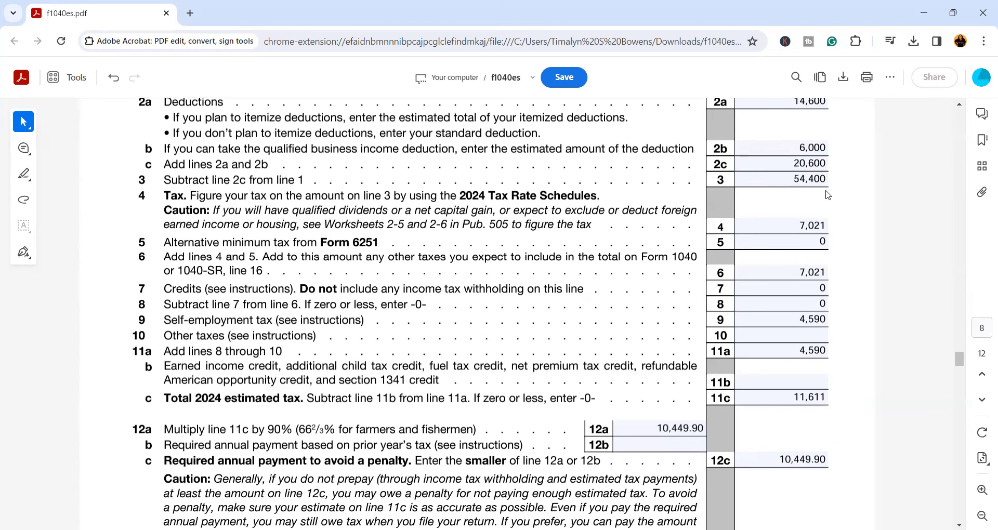
scroll(827, 195, "up", 1)
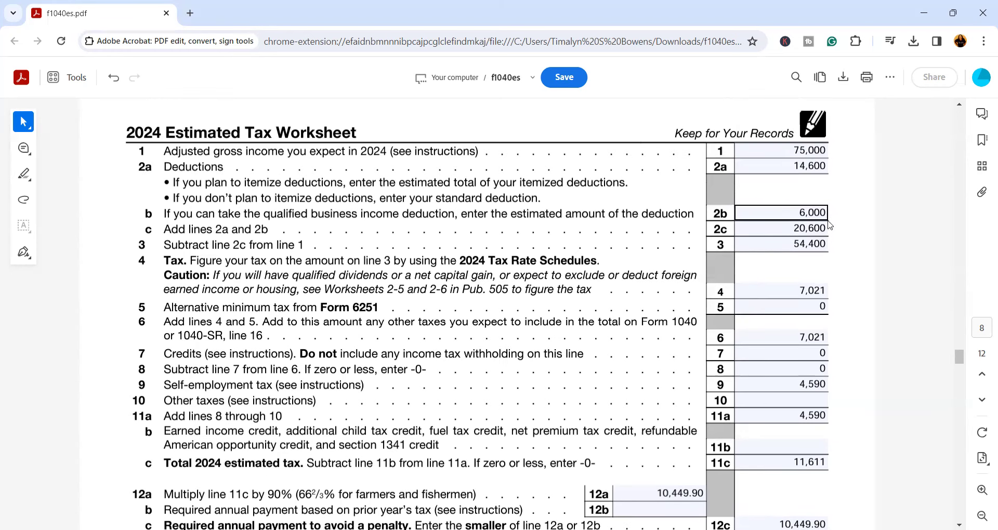
left_click(802, 228)
left_click(825, 154)
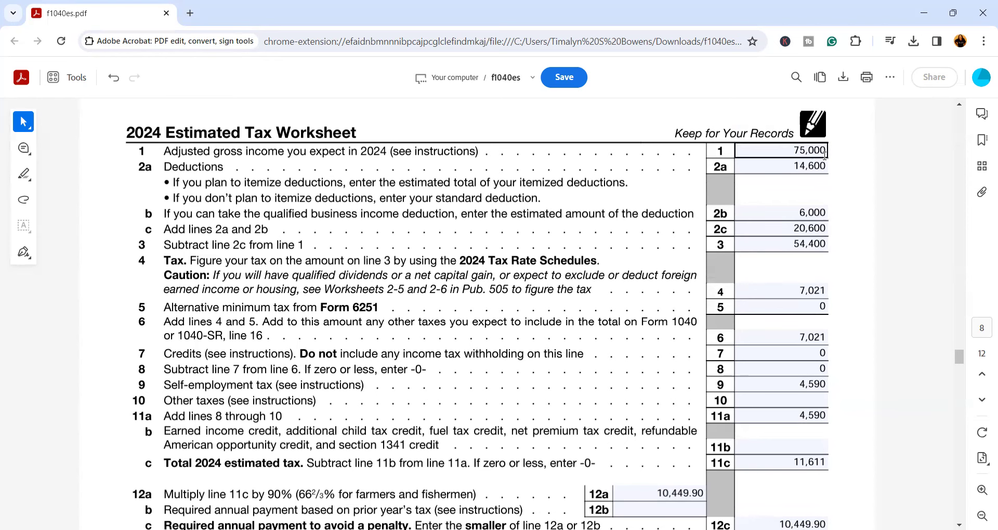
scroll(841, 261, "down", 1)
left_click(823, 183)
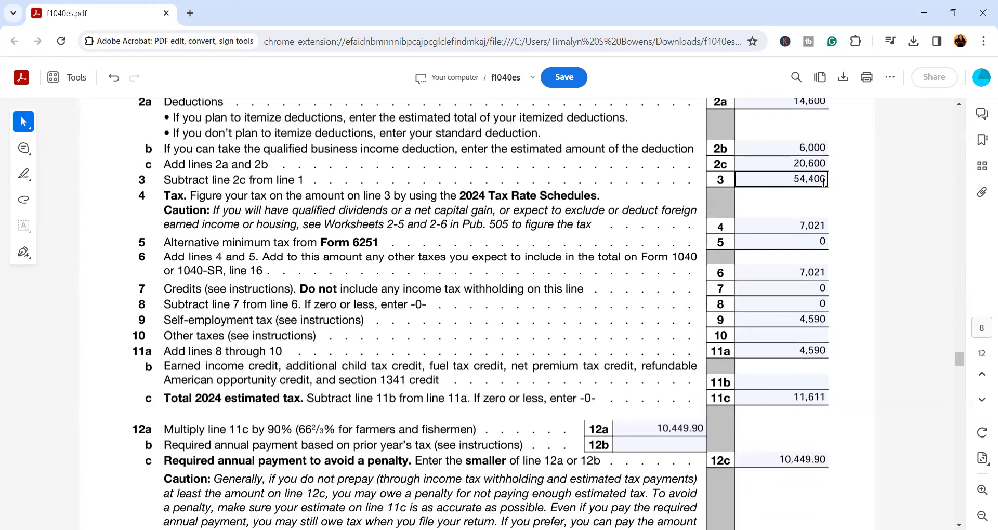
left_click(834, 185)
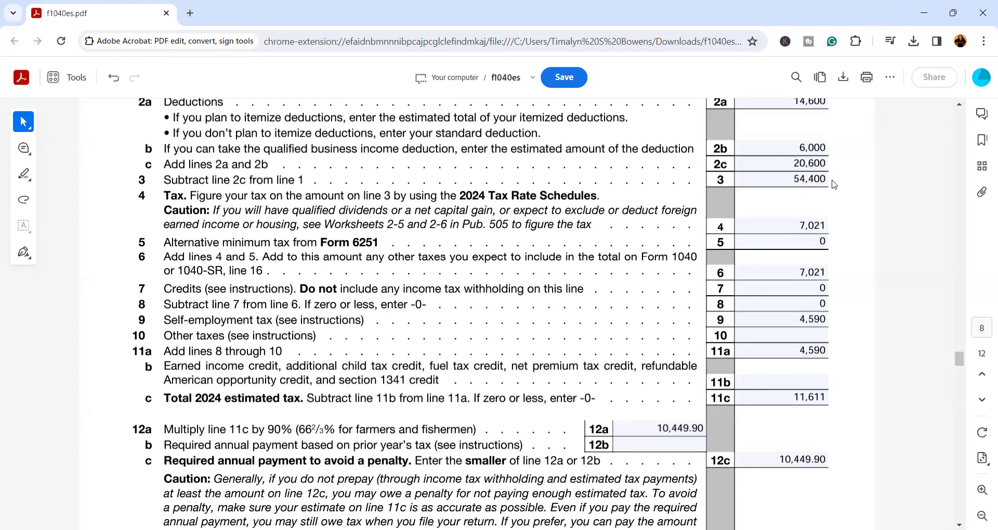
Step: Compare lines 3 and 4 of the worksheet with the 2024 Tax Rate Schedules used to figure the tax
left_click(781, 227)
left_click(782, 226)
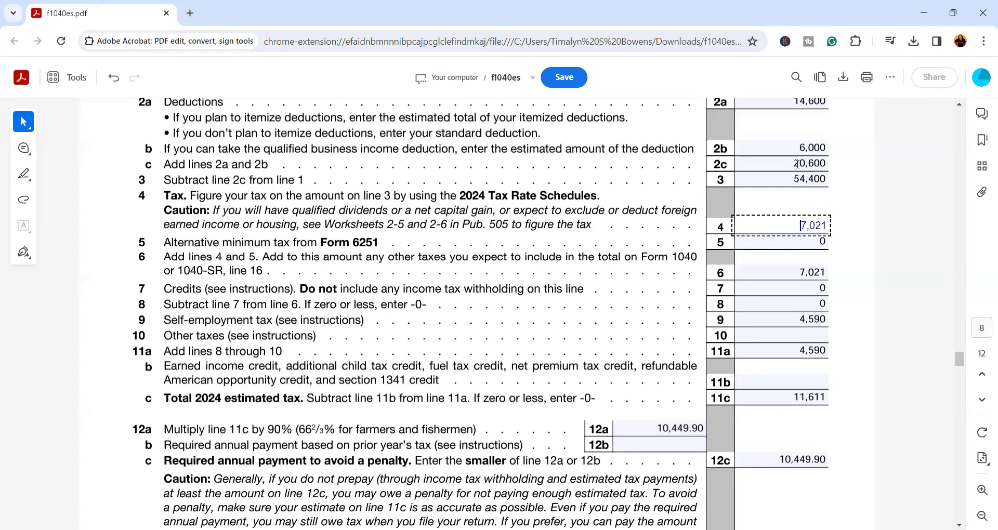
left_click(804, 180)
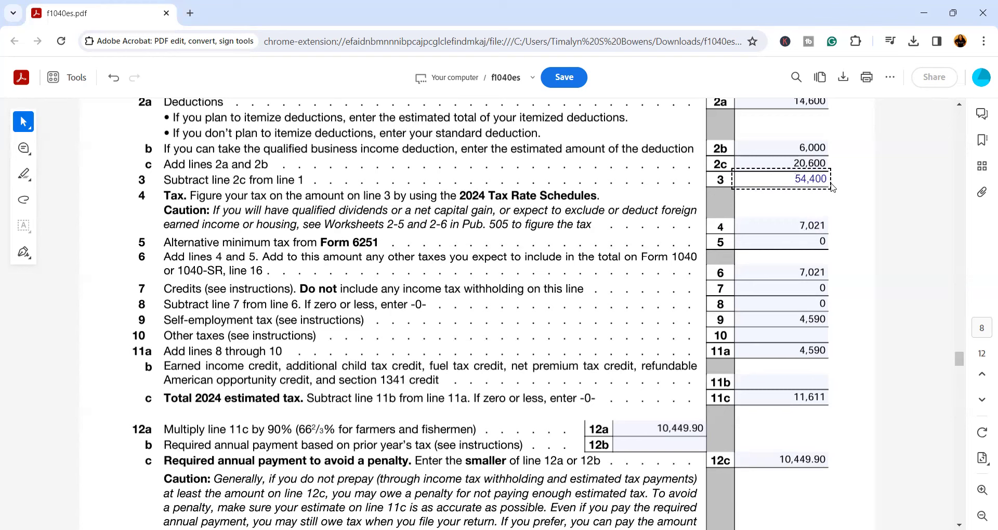
scroll(760, 207, "up", 2)
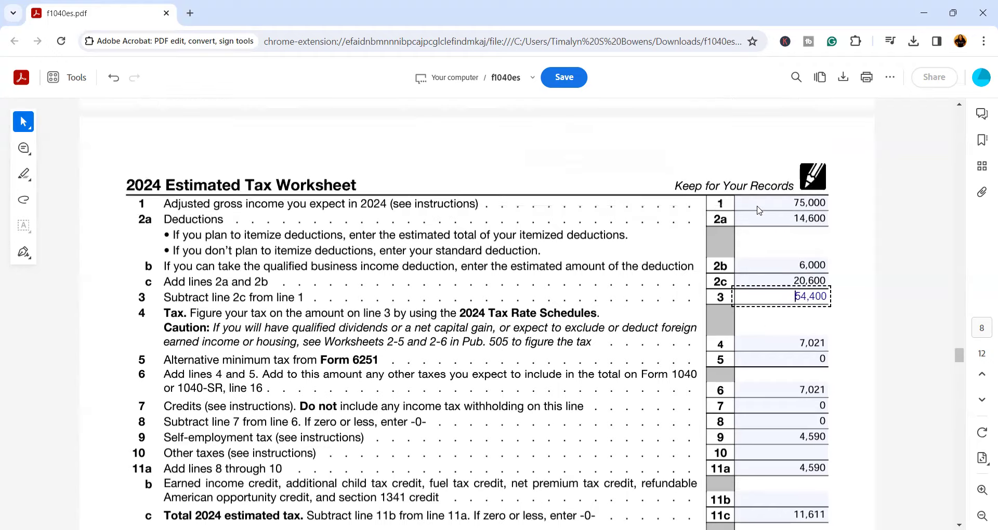
scroll(758, 210, "up", 15)
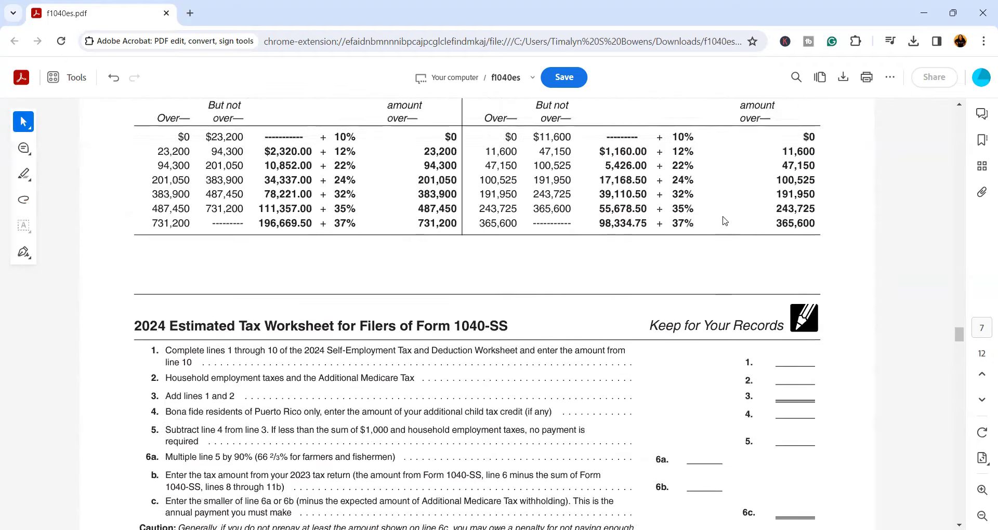
scroll(725, 220, "up", 7)
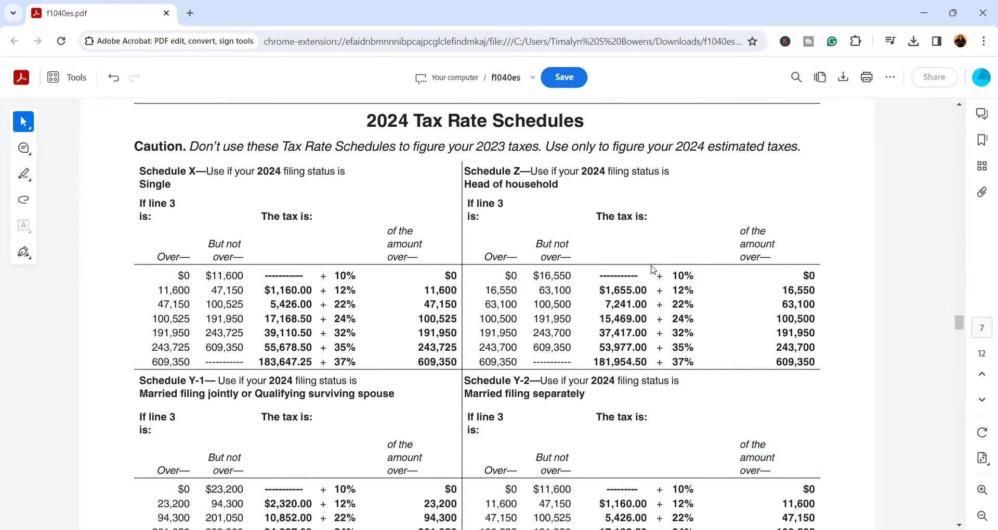
scroll(652, 265, "down", 3)
scroll(681, 274, "down", 10)
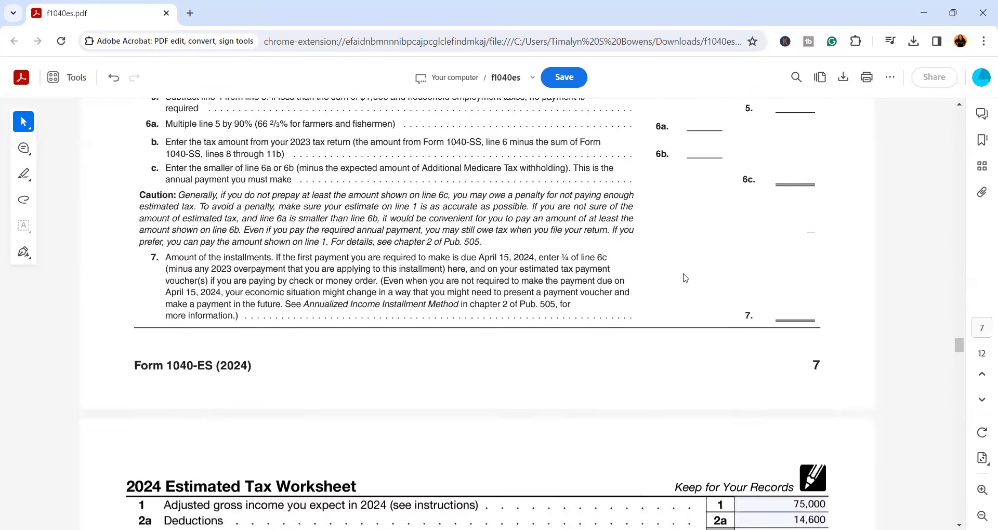
scroll(777, 314, "down", 2)
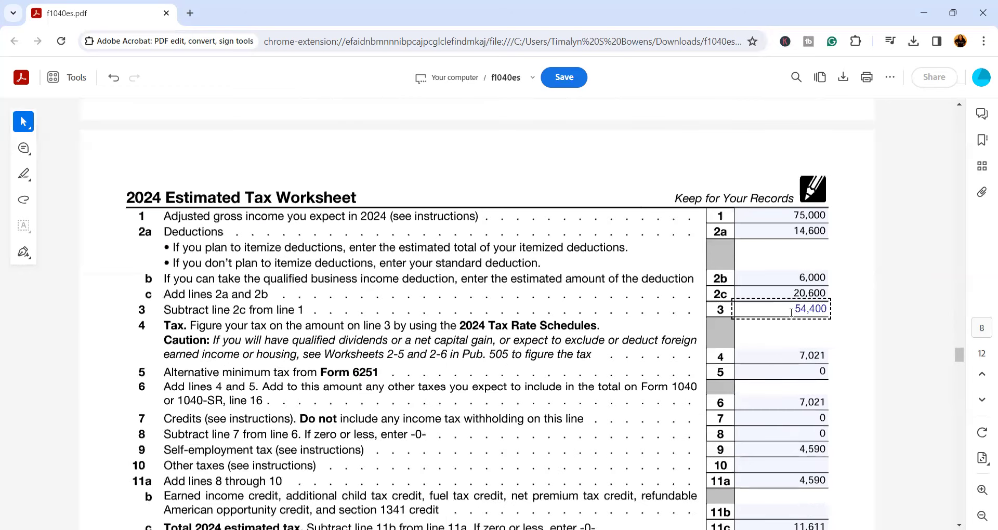
scroll(619, 299, "up", 12)
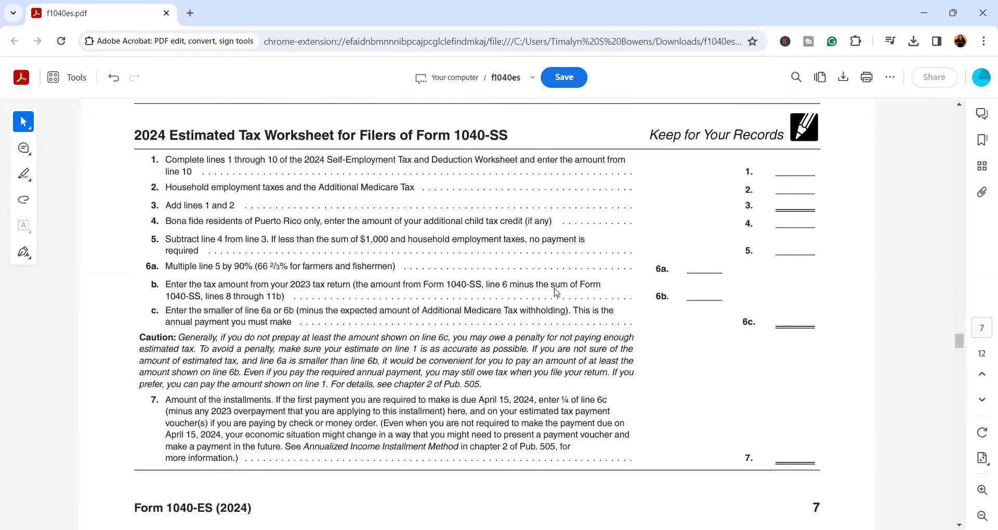
scroll(519, 282, "up", 4)
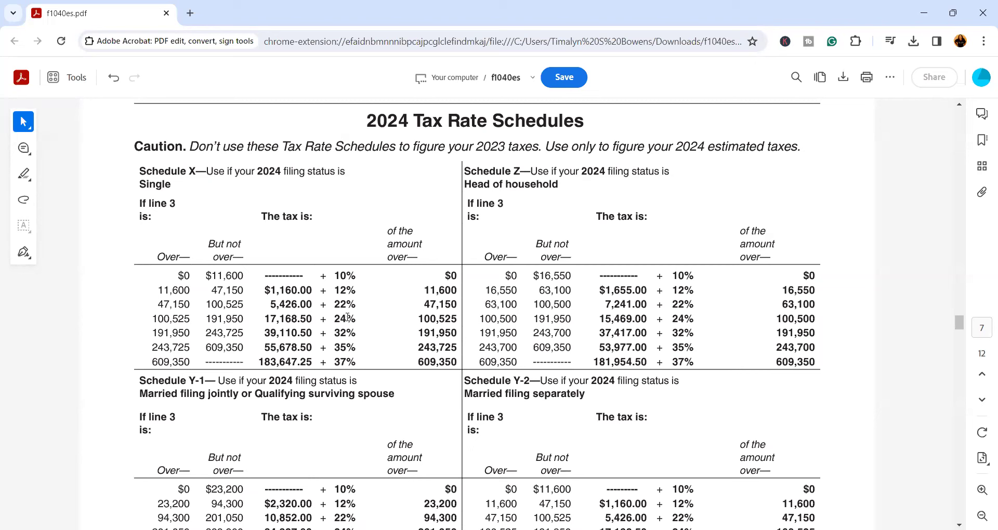
Step: Examine the 22% bracket in Schedule X for single filers and return to the tax amount on worksheet line 4
left_click_drag(348, 304, 334, 308)
left_click_drag(335, 308, 335, 309)
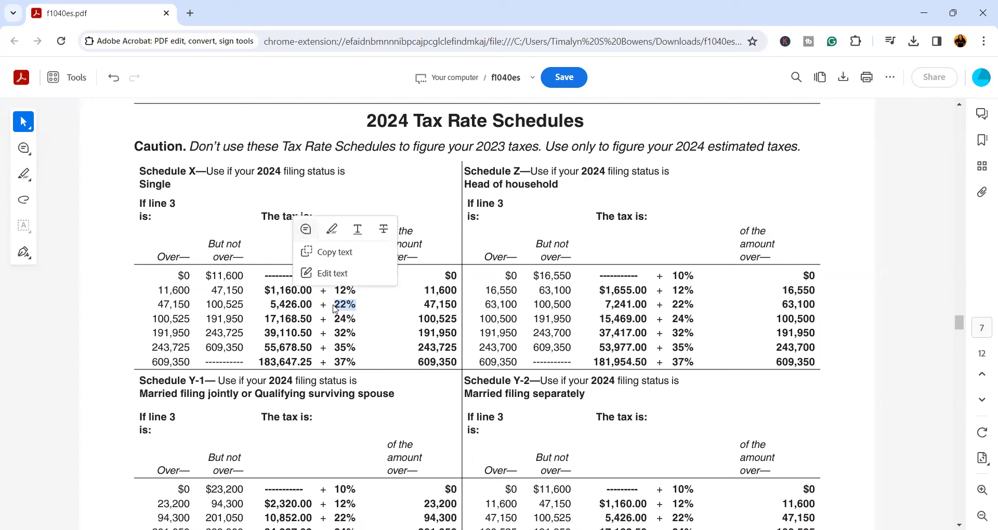
left_click(335, 309)
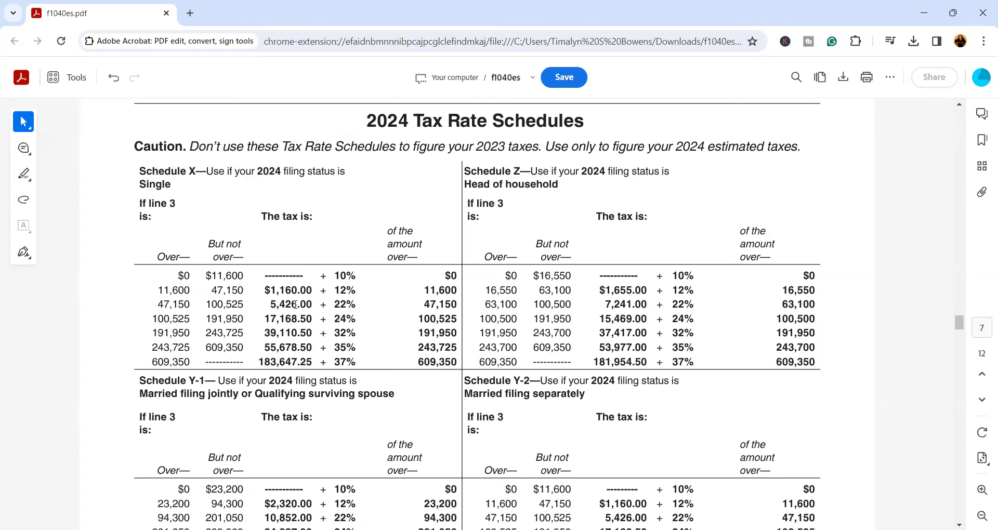
scroll(771, 316, "down", 10)
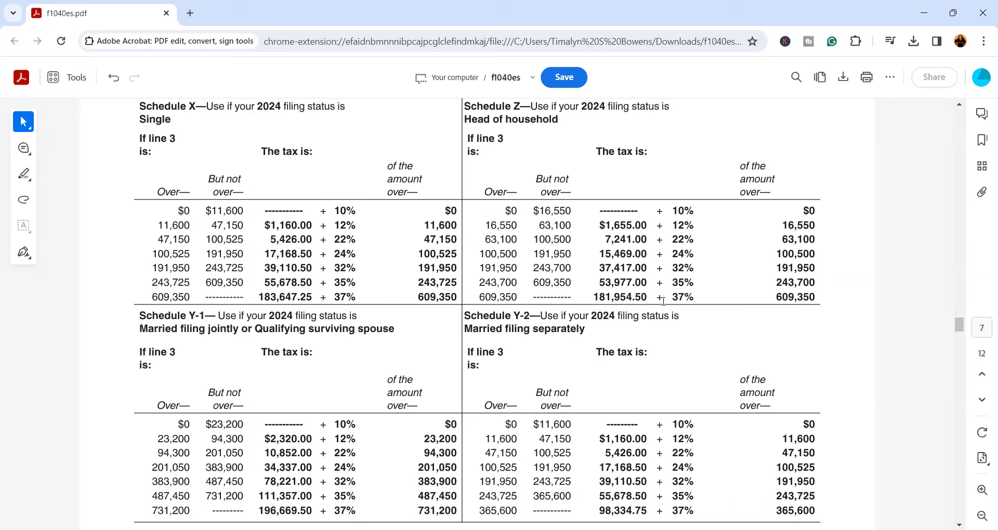
scroll(770, 317, "down", 8)
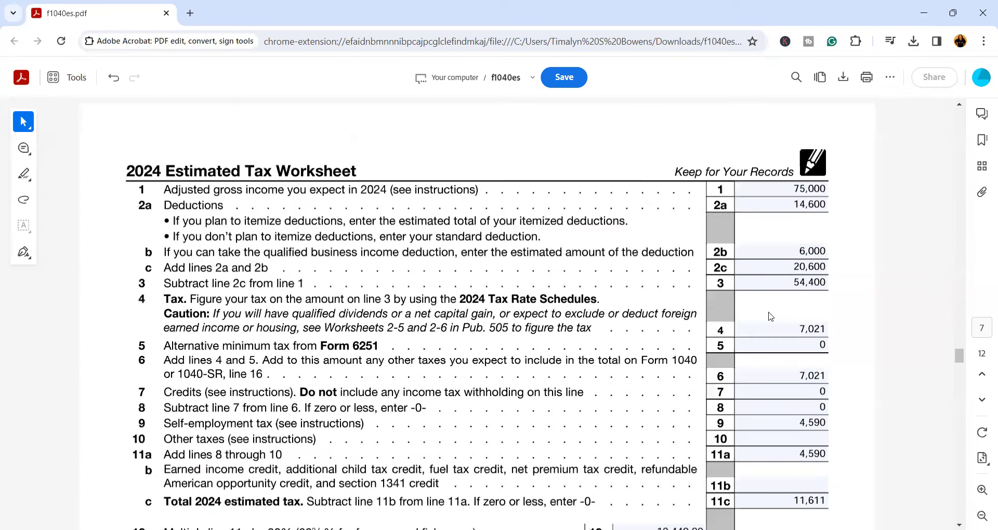
left_click(779, 286)
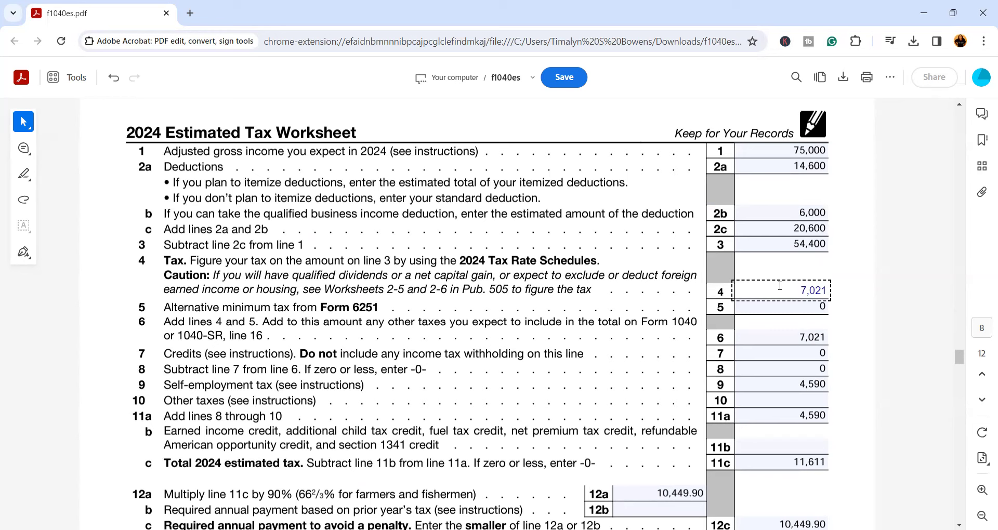
Step: Check the alternative minimum tax and credits entries on lines 5 and 7, and set line 8 to 7,021
scroll(780, 286, "down", 1)
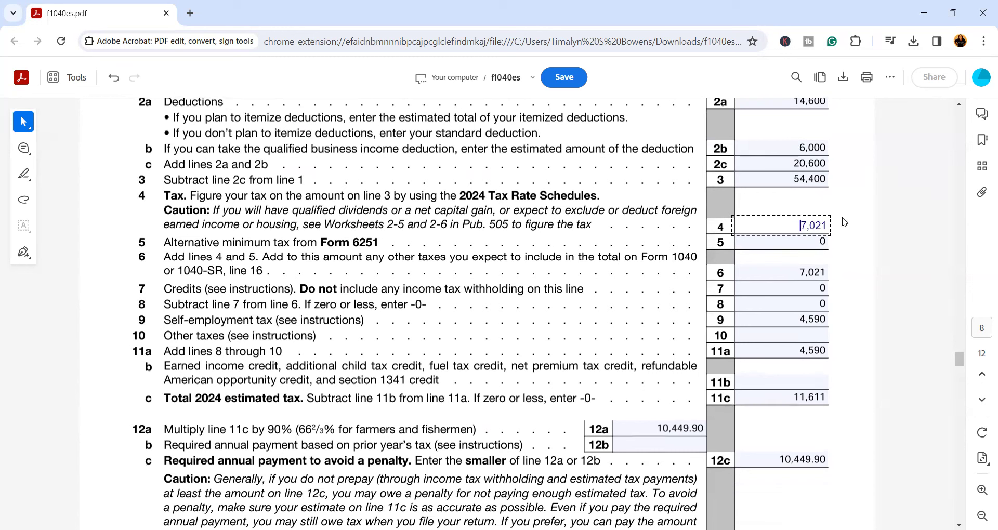
left_click(818, 247)
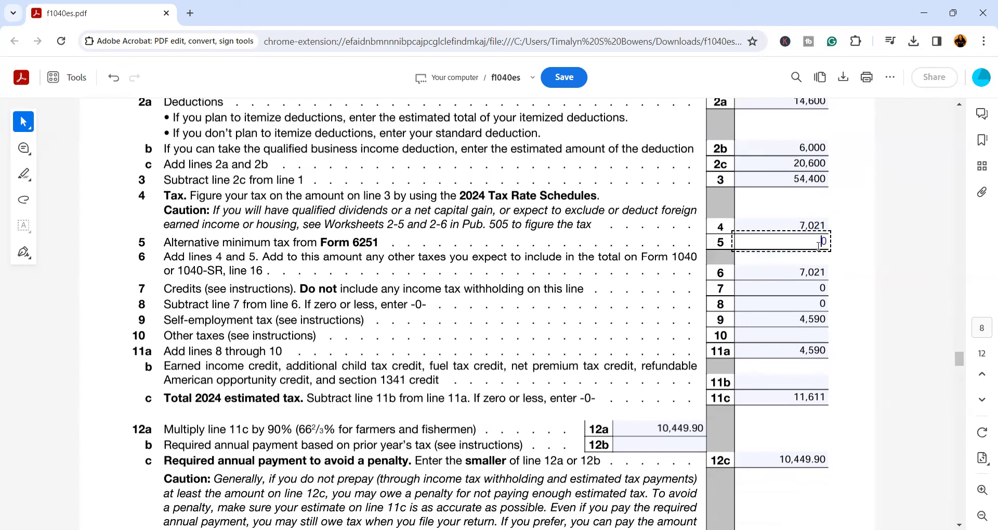
left_click(807, 289)
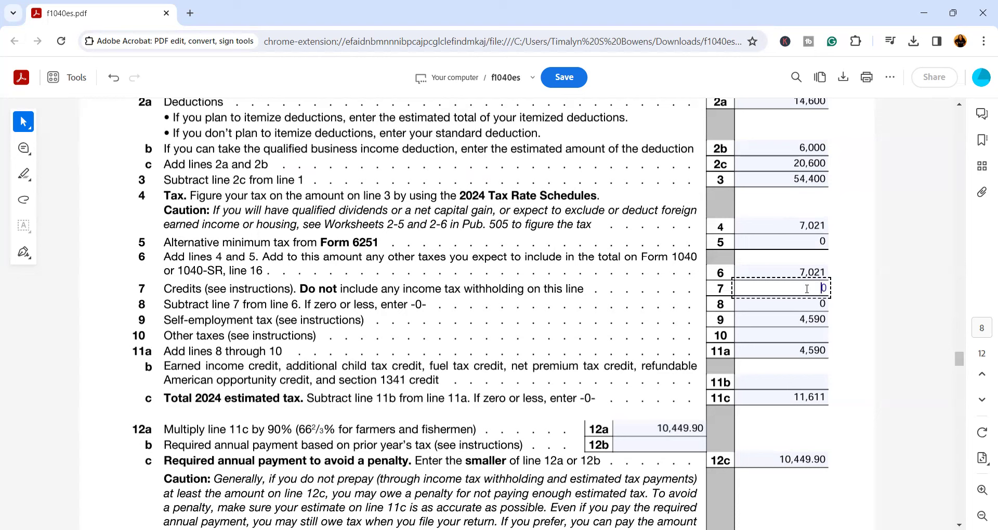
left_click(812, 289)
left_click(805, 302)
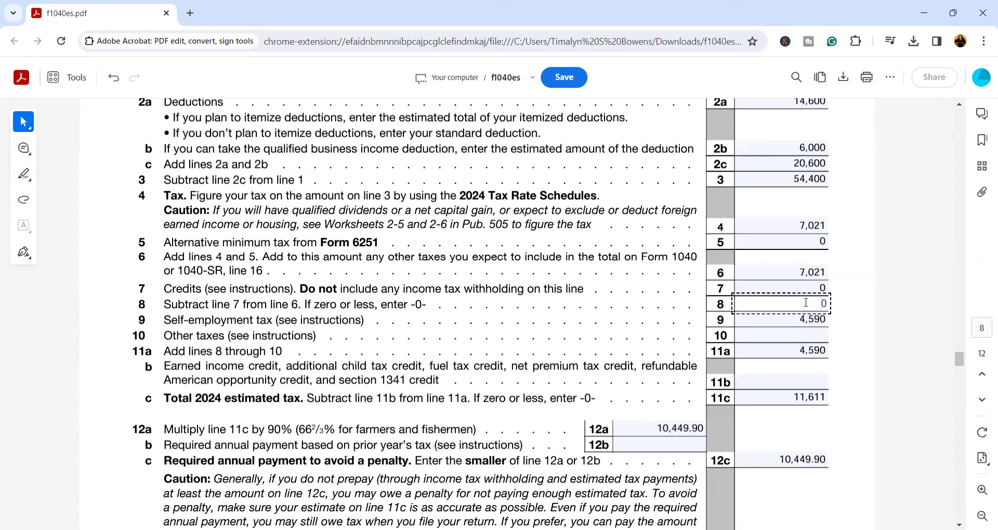
double_click(824, 303)
type("7,021")
key("Tab")
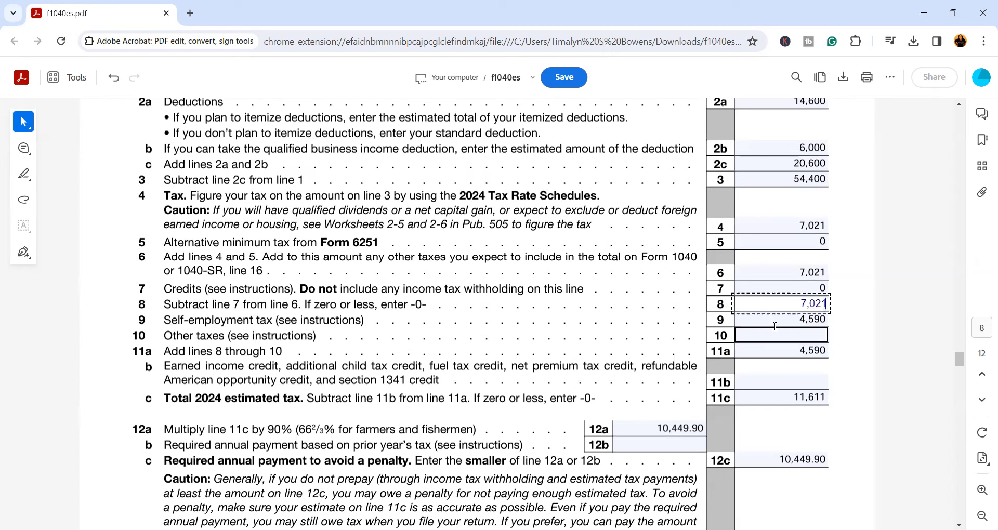
Step: Consult the 2024 Self-Employment Tax and Deduction Worksheet for figuring the self-employment tax on line 9
left_click(776, 323)
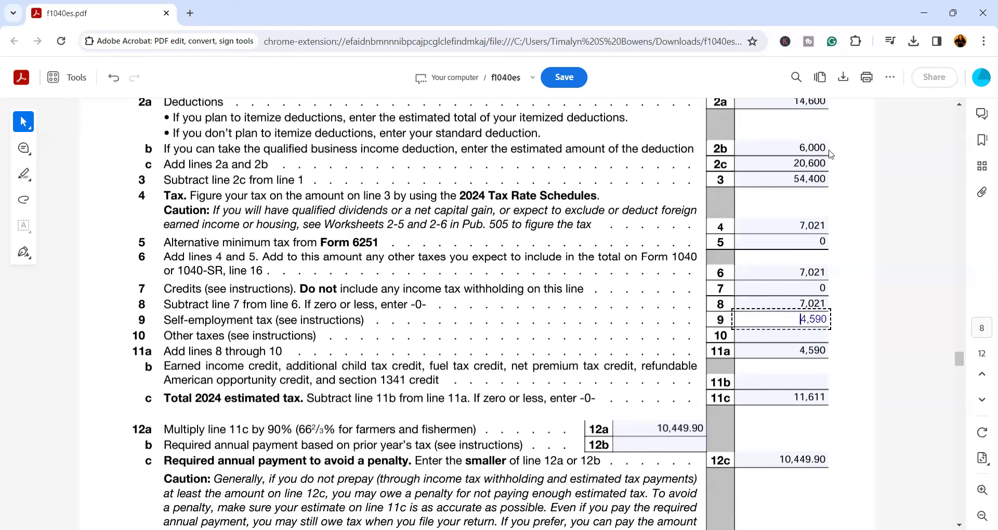
scroll(838, 313, "up", 6)
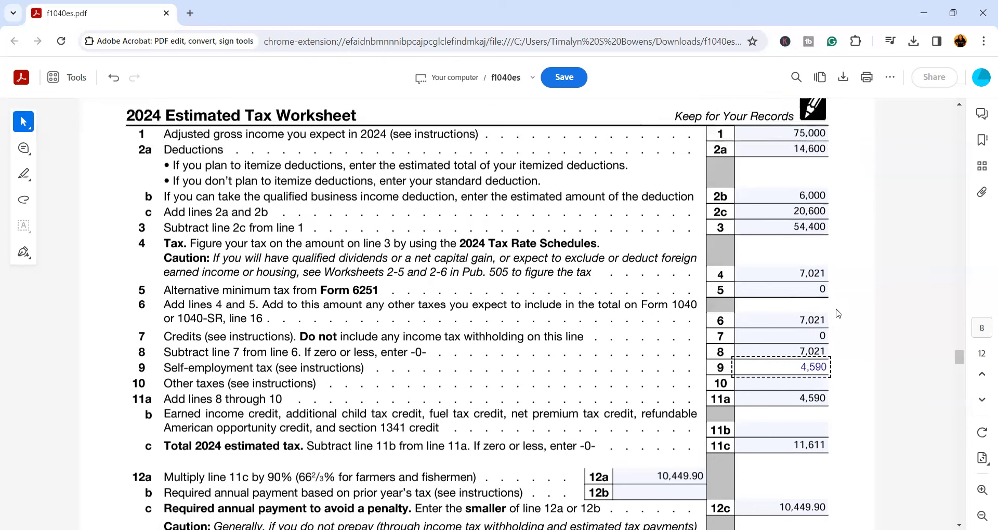
scroll(837, 313, "up", 6)
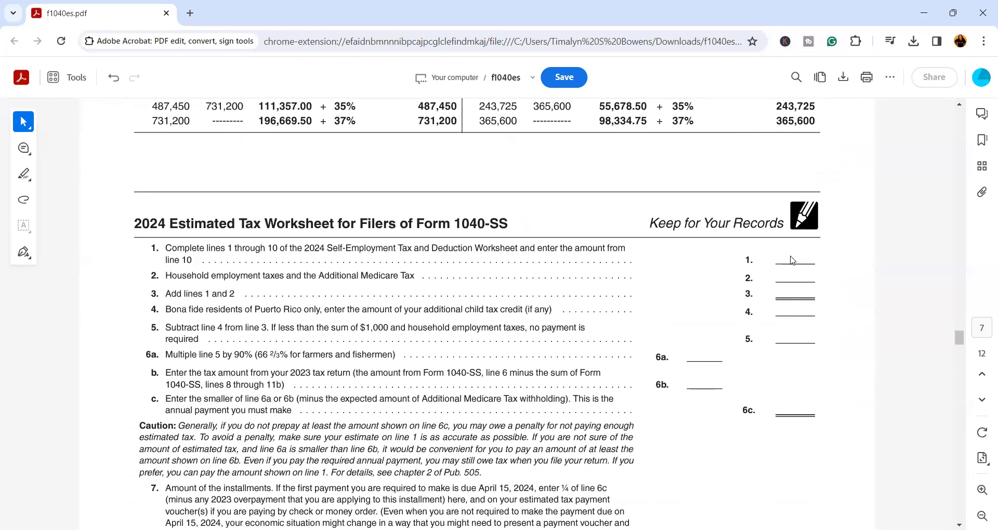
scroll(791, 260, "up", 16)
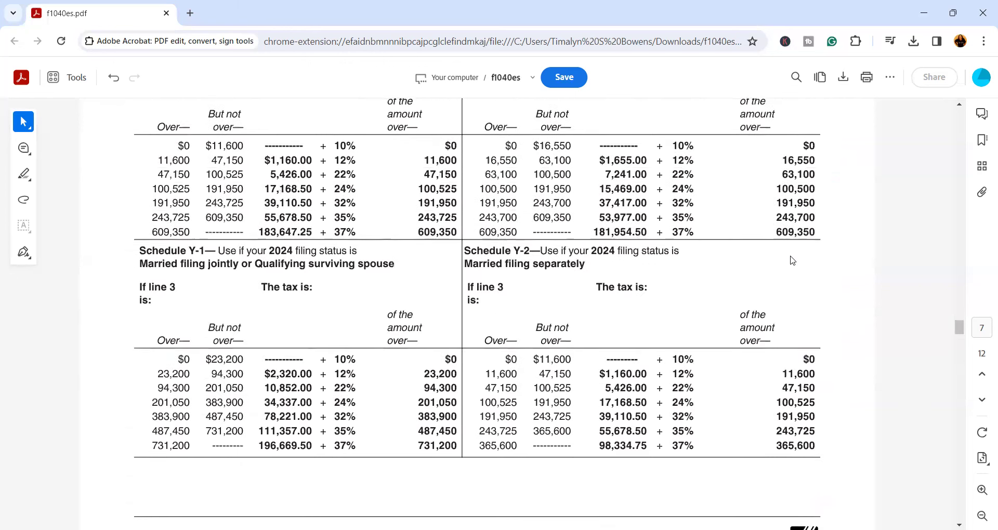
scroll(792, 260, "up", 3)
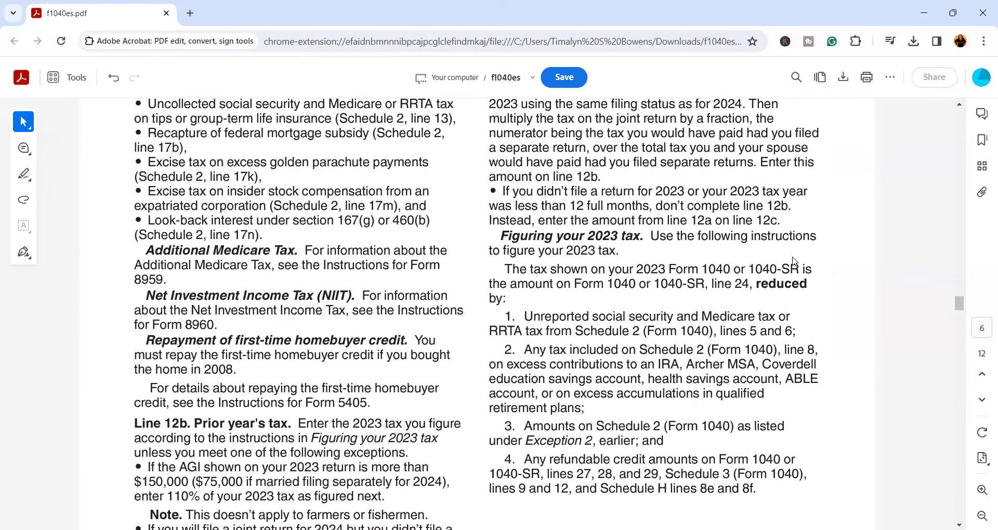
scroll(793, 260, "up", 8)
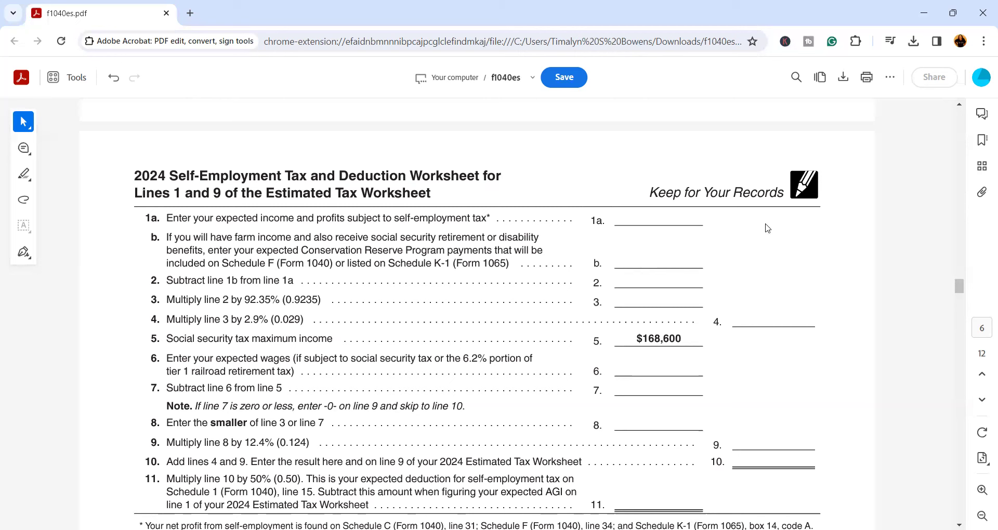
Step: Set the total 2024 estimated tax on line 11c of the Estimated Tax Worksheet to 11,259.87
scroll(768, 228, "down", 15)
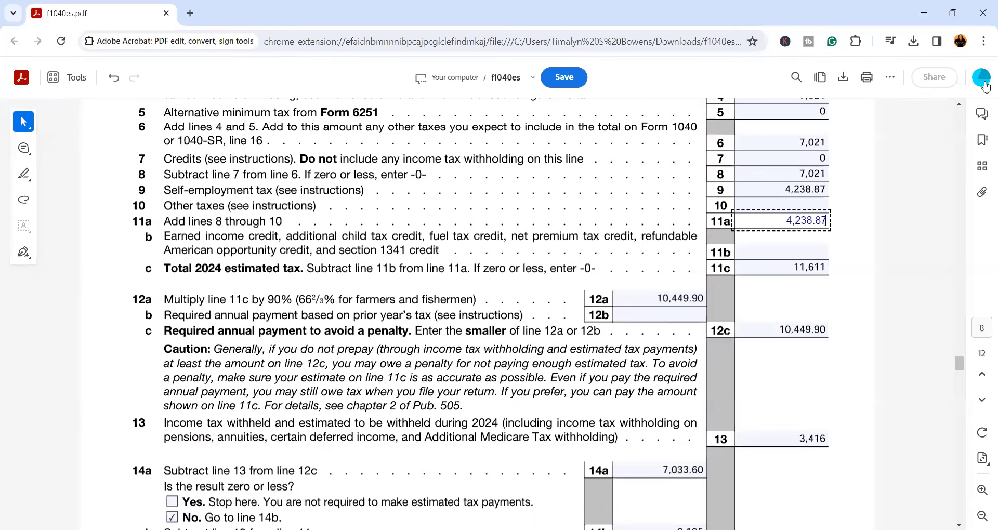
left_click(853, 254)
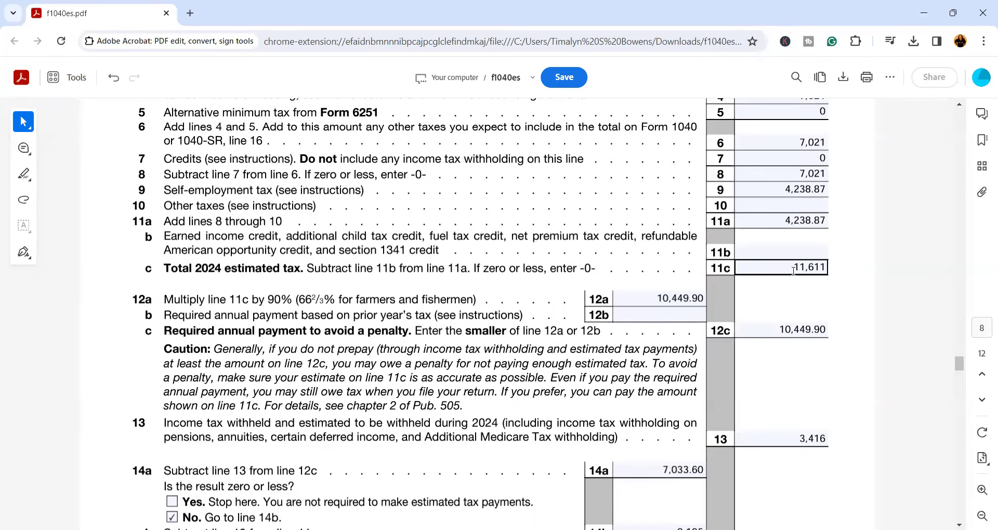
left_click(772, 271)
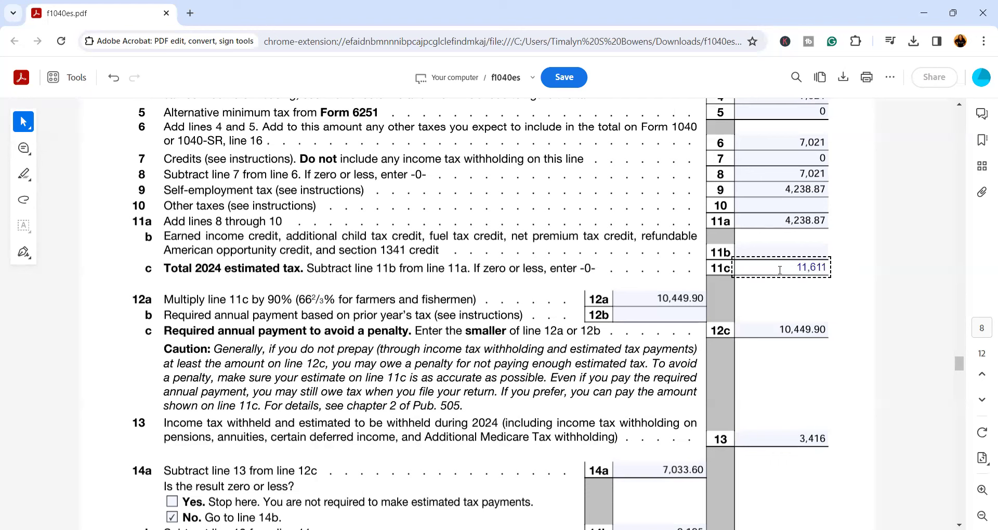
left_click_drag(779, 271, 842, 272)
key("BackSpace")
type("11,259.87")
left_click(820, 306)
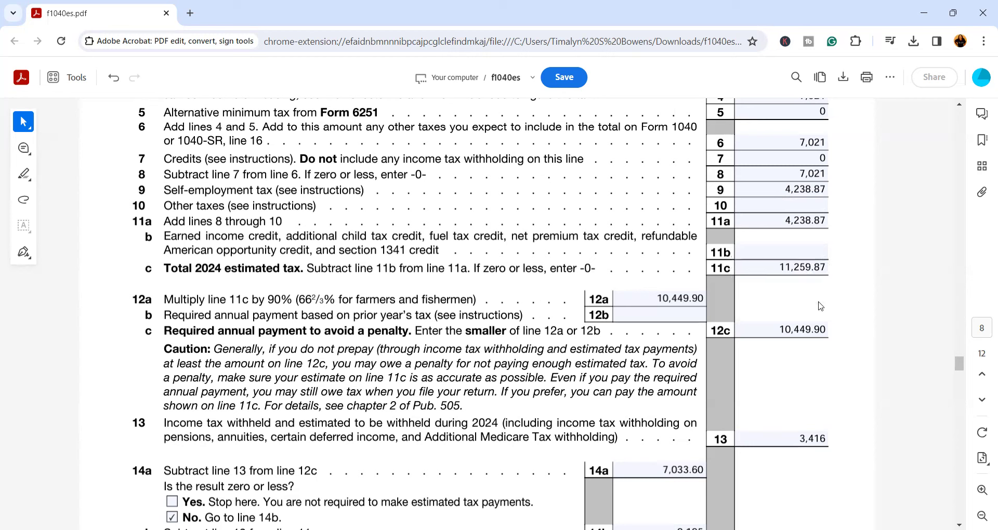
Step: Set line 12a, 90% of the total estimated tax, to 10,133.88
key("Tab")
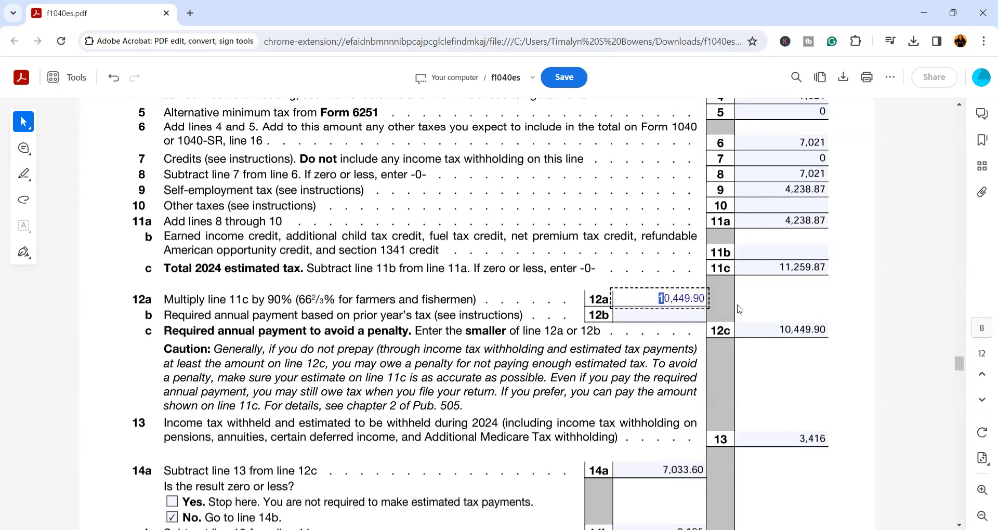
key("BackSpace")
type("10,")
type("133")
type("77")
key("BackSpace")
key("BackSpace")
key("BackSpace")
type("3.87")
key("BackSpace")
type("8")
left_click(653, 299)
Step: Set the required annual payment to avoid a penalty on line 12c to 10,133.88
left_click(754, 330)
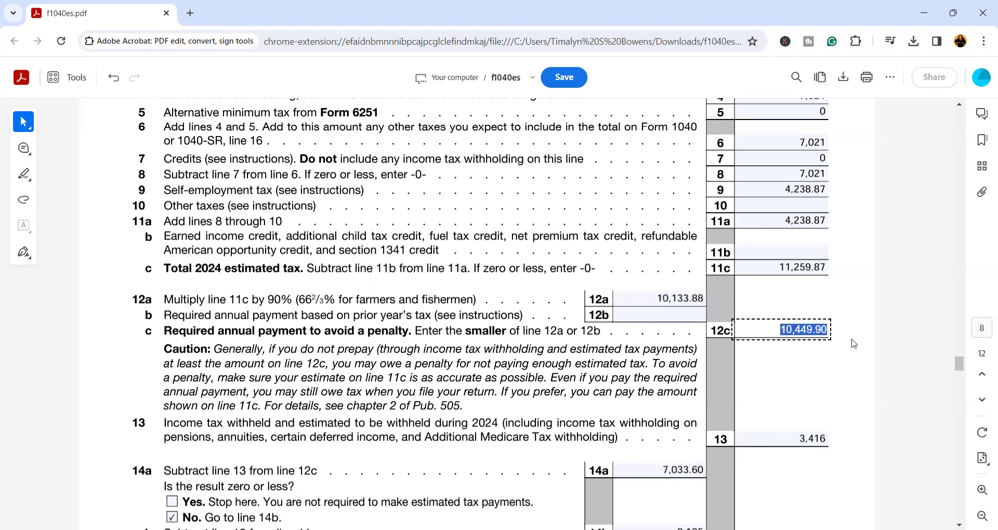
type("0")
key("BackSpace")
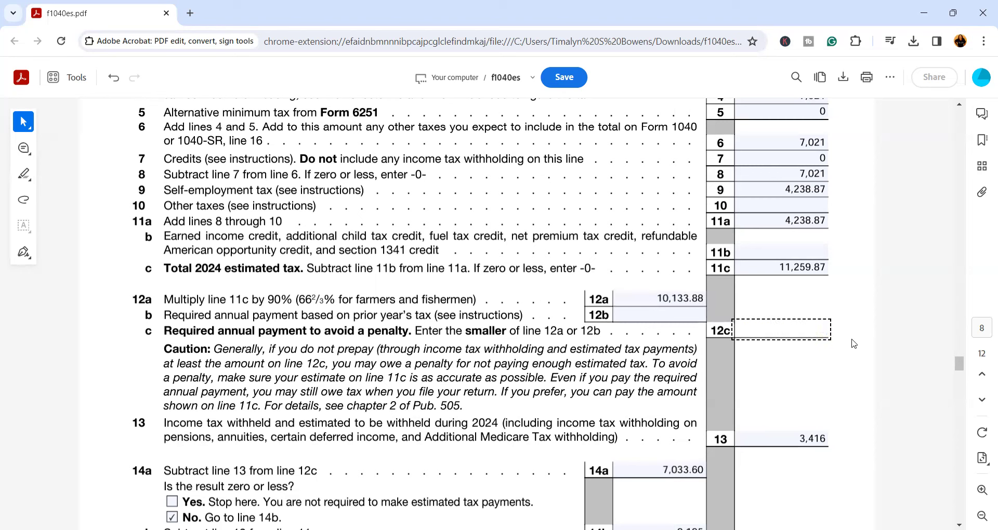
type("10133.88")
left_click(784, 360)
left_click(687, 315)
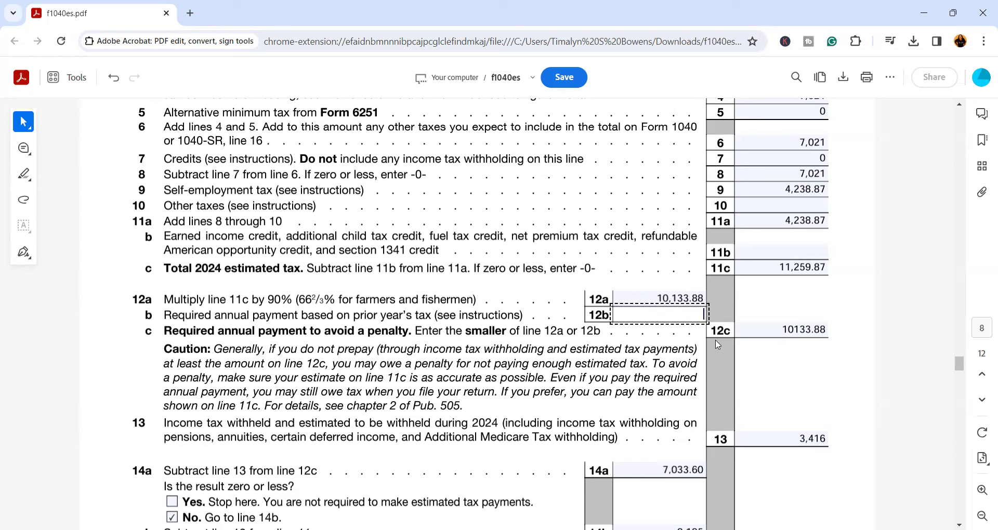
left_click(797, 329)
type(",")
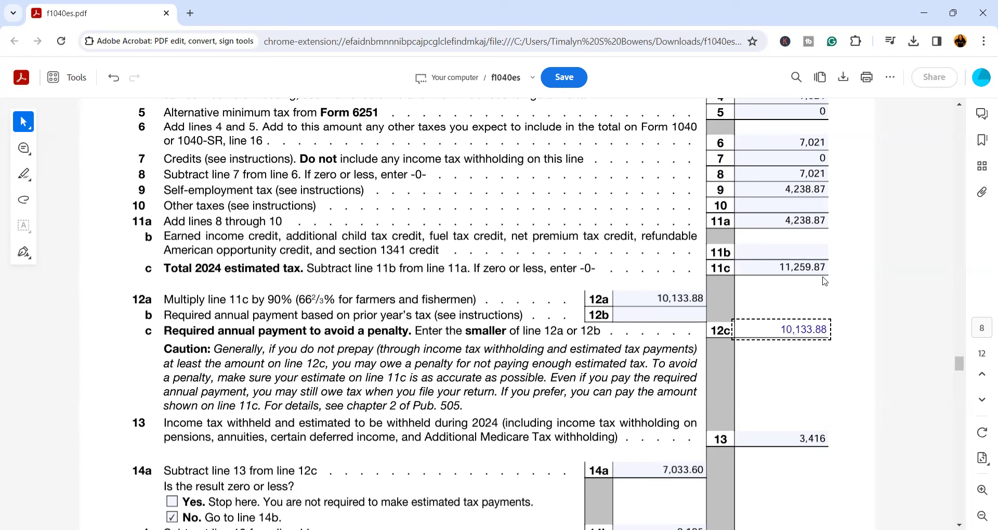
Step: Enter 8,000 as the prior-year-based payment on line 12b and set line 12c to the same smaller amount, 8,000
left_click(677, 319)
type("8,000")
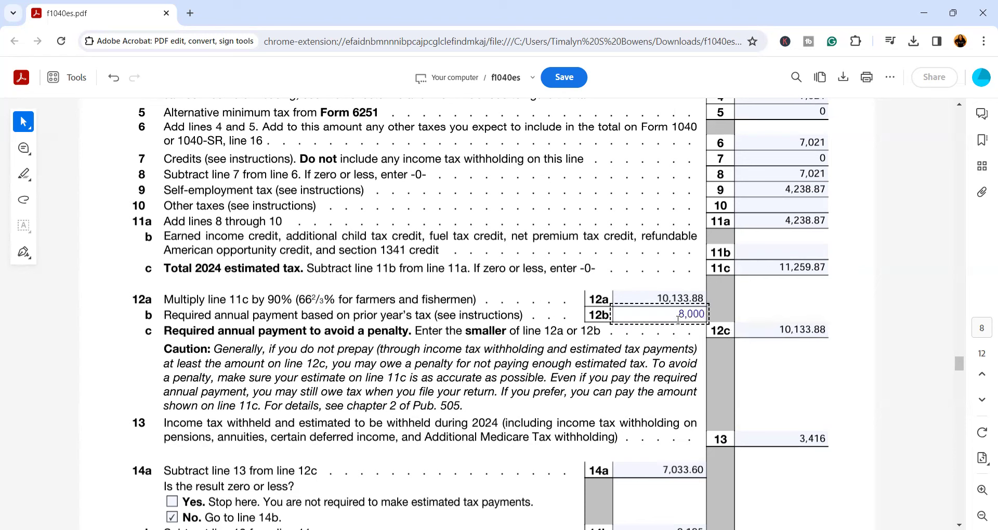
left_click(768, 327)
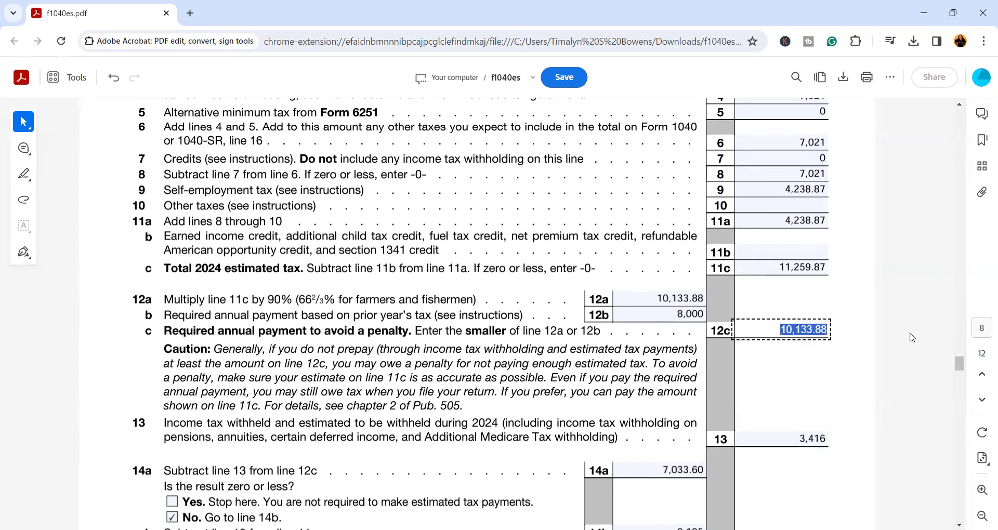
key("BackSpace")
type("8")
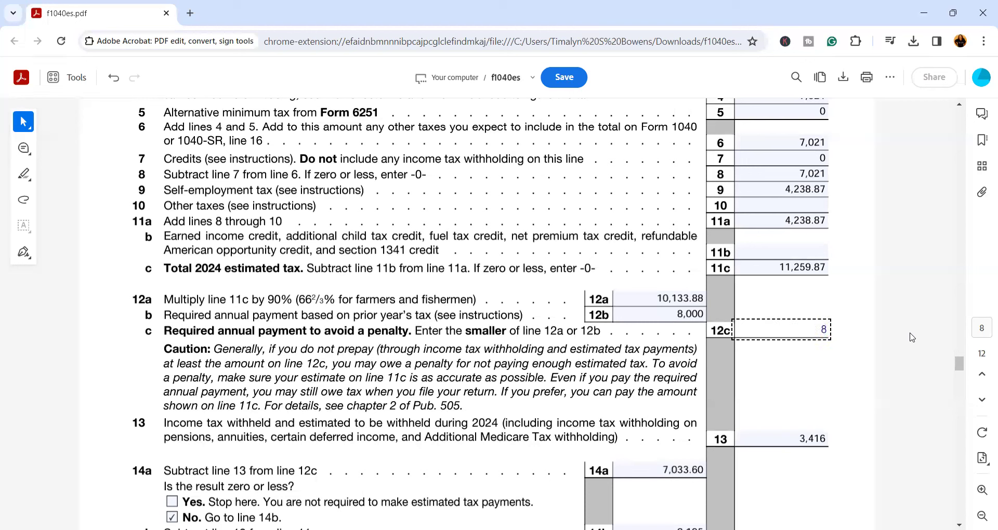
type(",000")
left_click(827, 370)
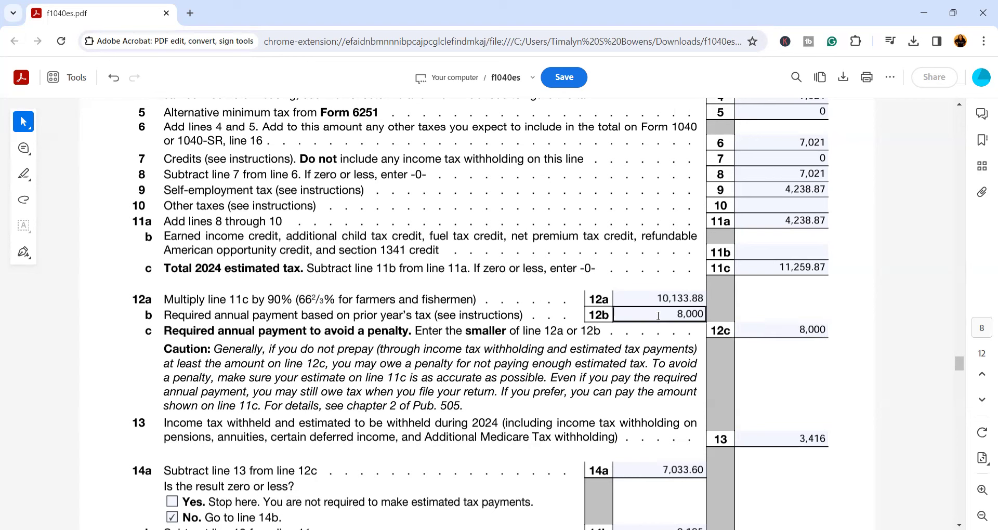
Step: Set the prior-year-based payment on line 12b to 15,000 and line 12c to the smaller amount, 10,133.88
key("shift+Tab")
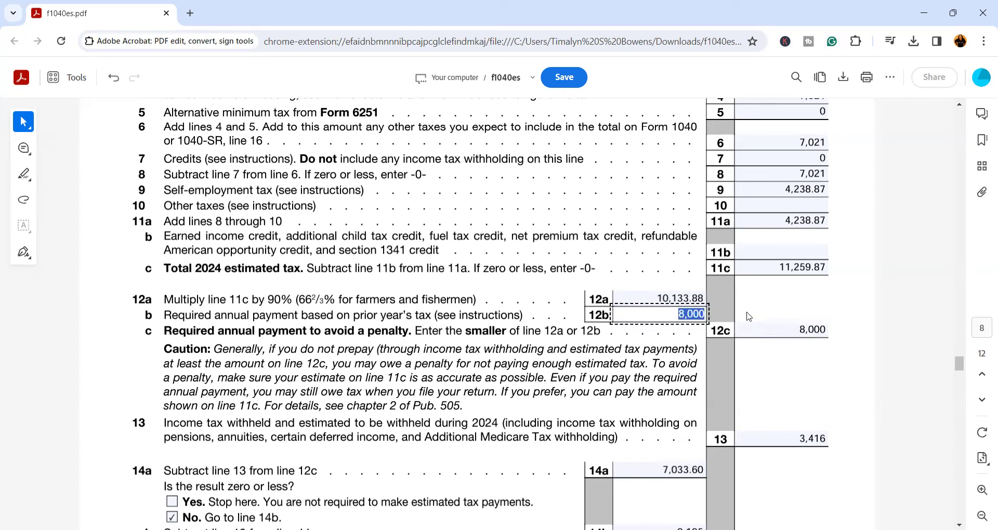
type("15,000")
key("Tab")
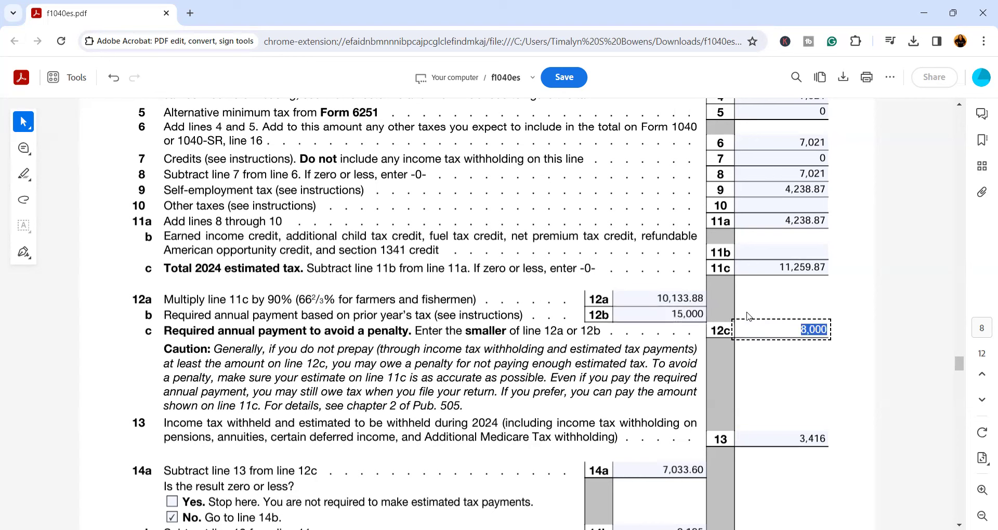
key("BackSpace")
type("10,133.88")
left_click(831, 404)
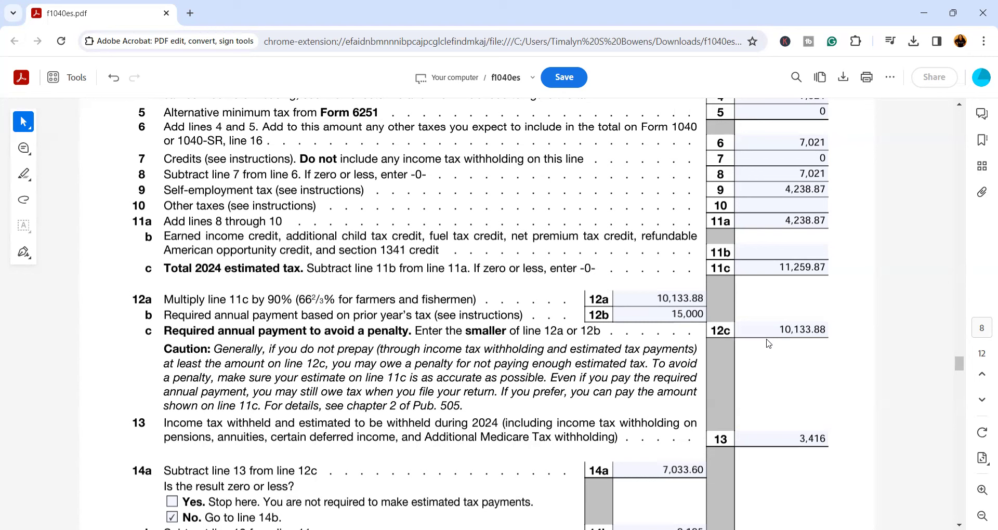
Step: Check the income tax withheld on line 13 and set line 14a, line 12c minus line 13, to 6,717.88
scroll(769, 341, "down", 3)
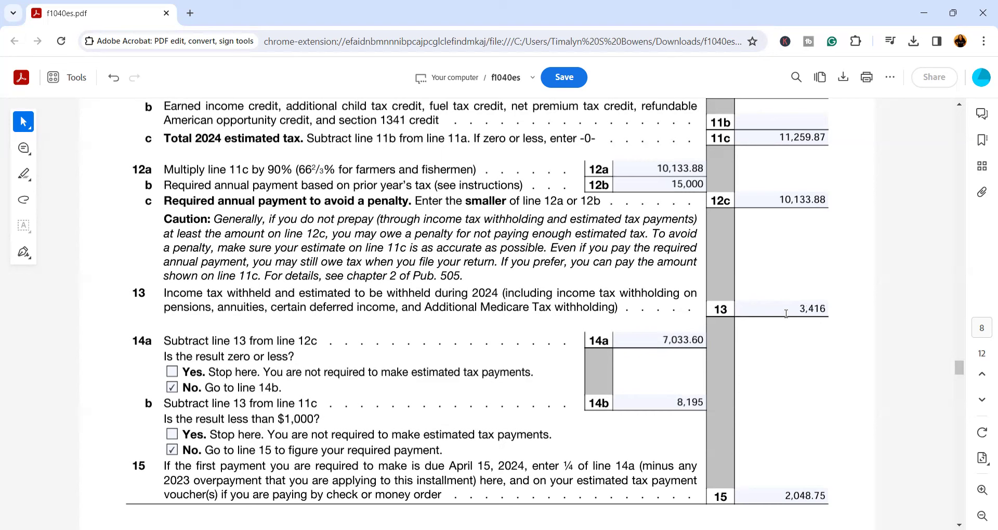
left_click(822, 308)
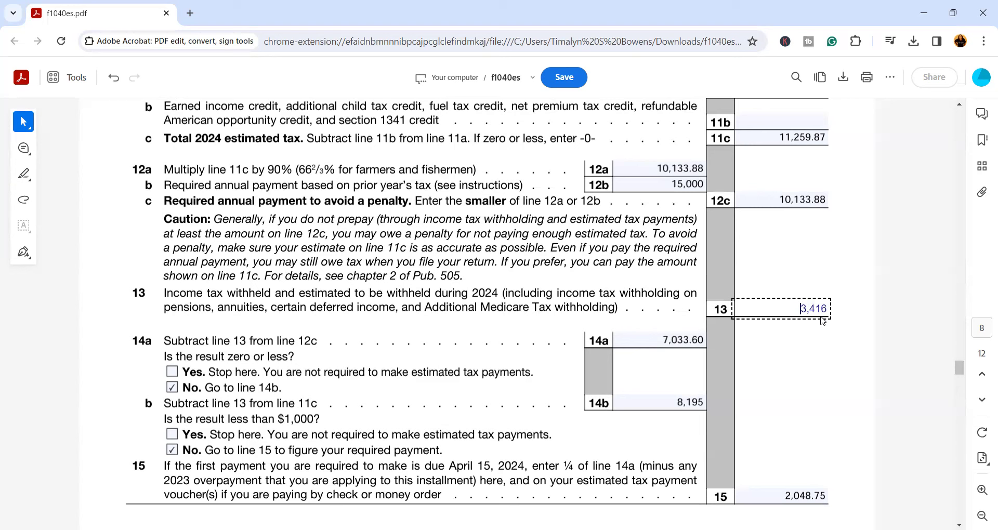
left_click(808, 335)
left_click(665, 339)
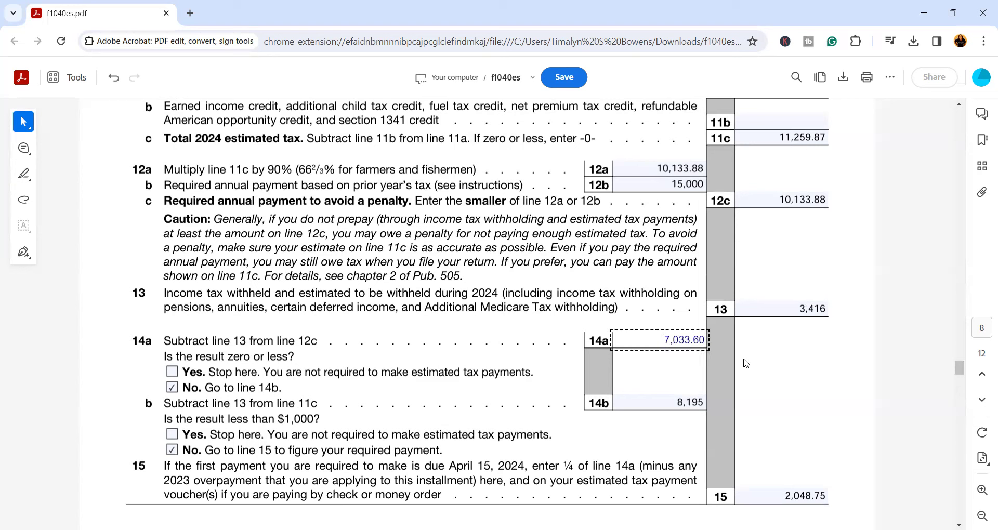
key("Delete")
key("Delete")
key("Delete")
key("Delete")
key("Delete")
key("Delete")
key("Delete")
key("Delete")
type("6,71")
type("7")
type(".88")
Step: Set line 14b, line 11c minus line 13, to 7,843.87 and clear the old amount on line 15
left_click(672, 401)
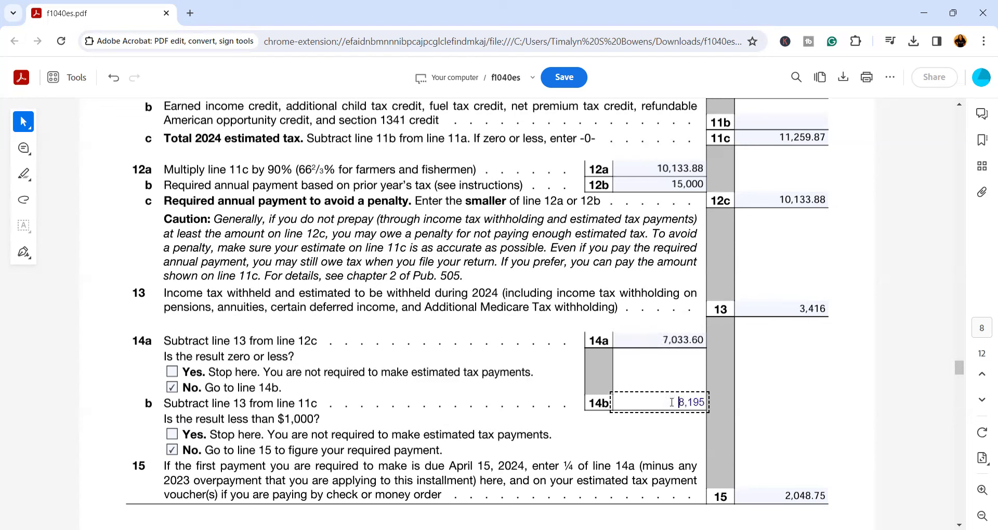
key("ctrl+a")
key("BackSpace")
scroll(179, 412, "down", 1)
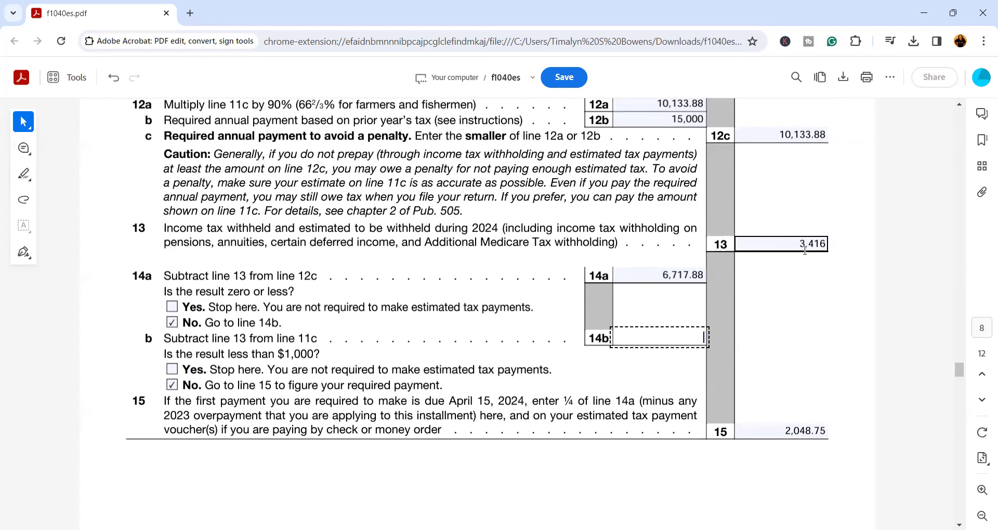
scroll(808, 270, "up", 3)
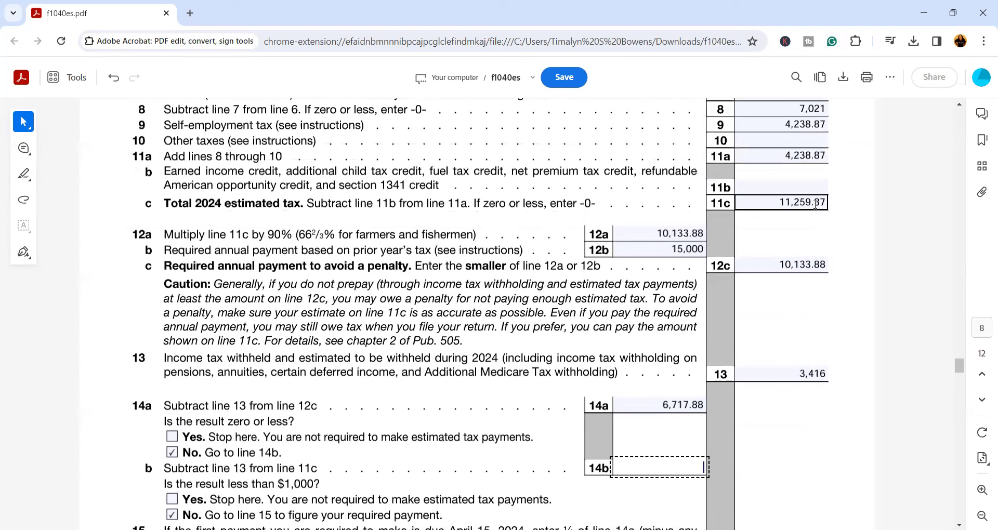
left_click(804, 203)
left_click(841, 213)
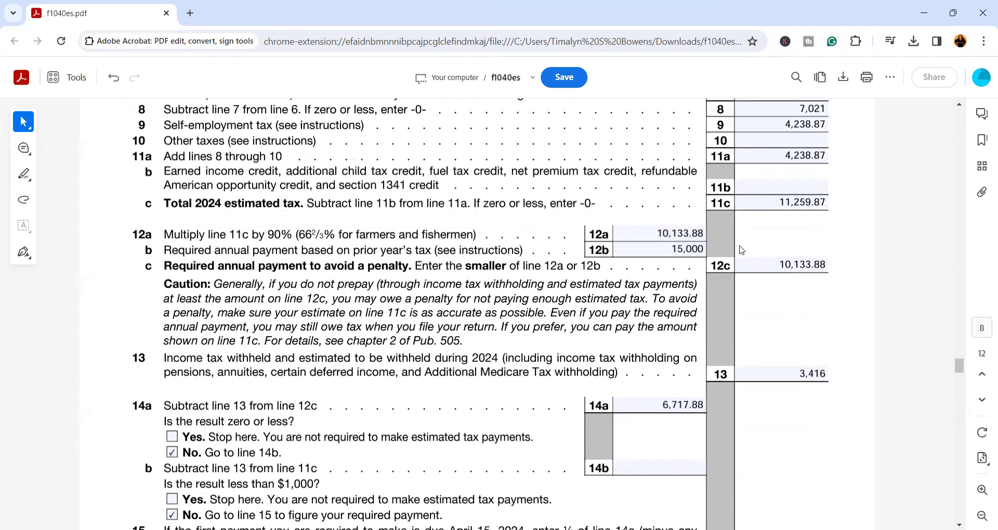
scroll(639, 290, "down", 4)
left_click(640, 273)
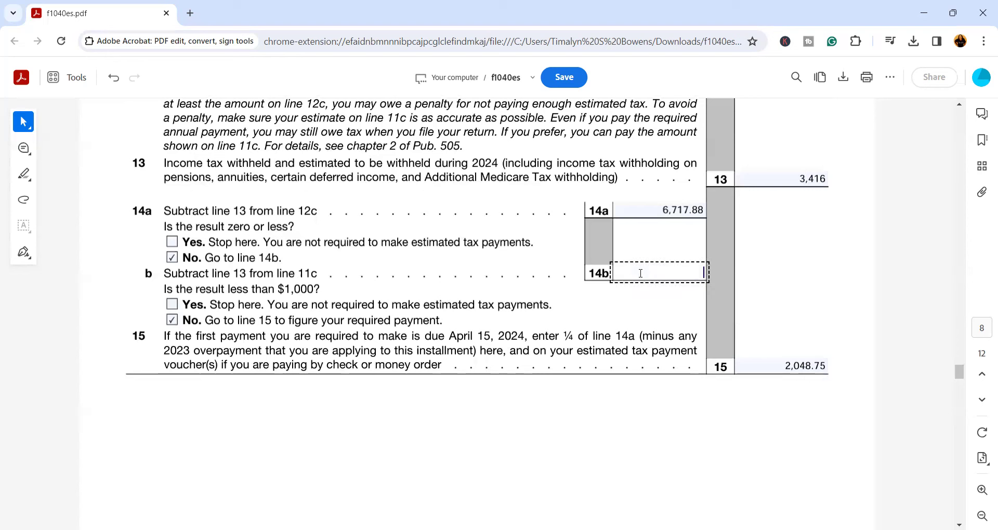
type("7,8443.87")
left_click(760, 367)
key("BackSpace")
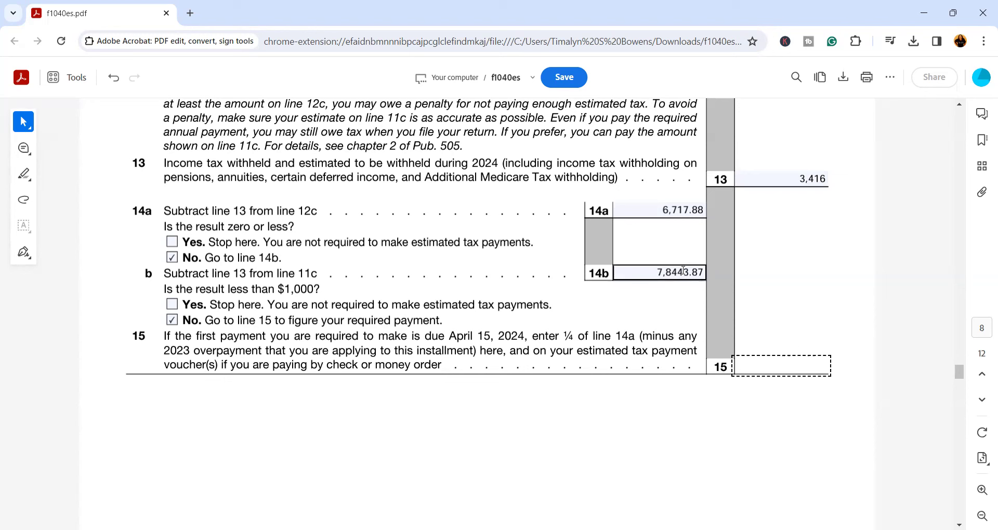
left_click(699, 271)
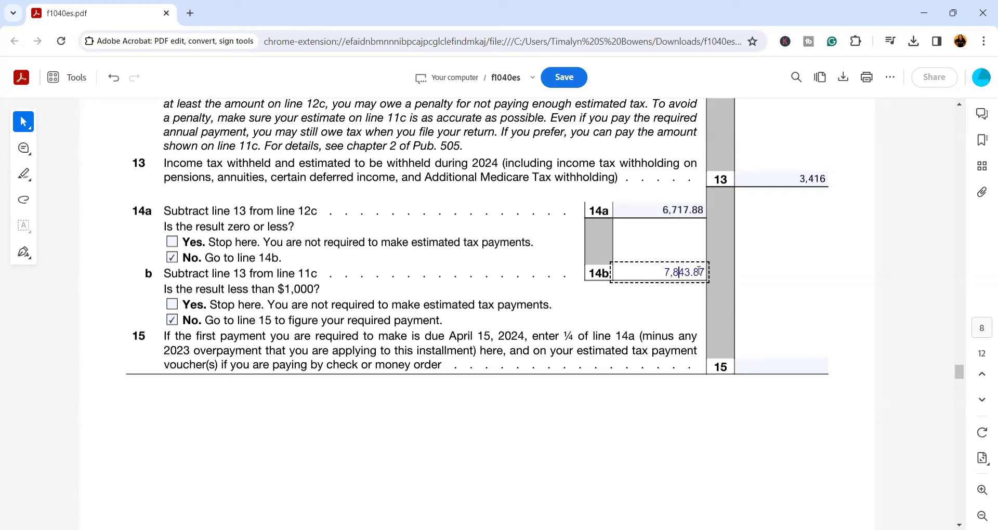
Step: Enter 1,960.97 as the required quarterly payment on line 15
left_click(786, 370)
type("1")
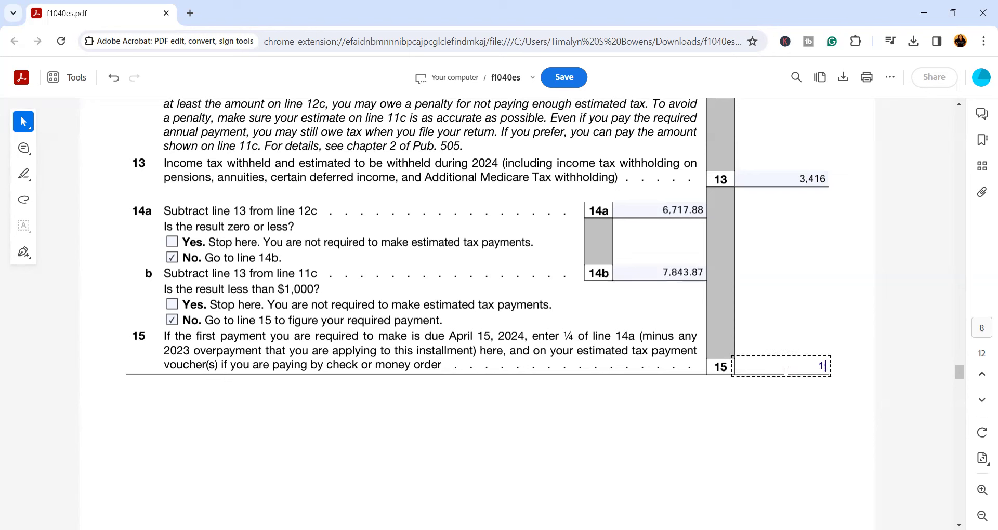
type(",960.97")
left_click(803, 399)
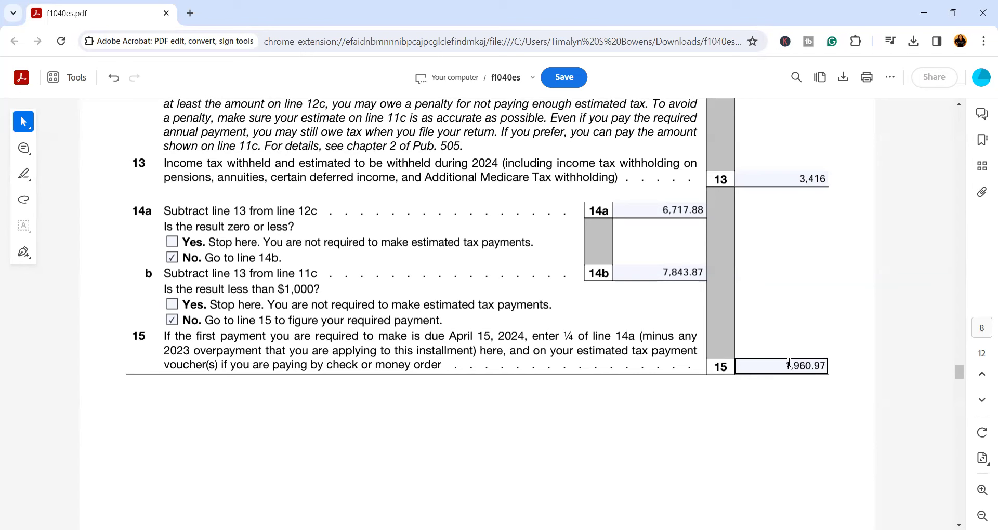
left_click(867, 277)
Step: Review the Record of Estimated Tax Payments table, including its due dates and the first payment's amount due field
scroll(716, 366, "down", 3)
scroll(716, 367, "down", 5)
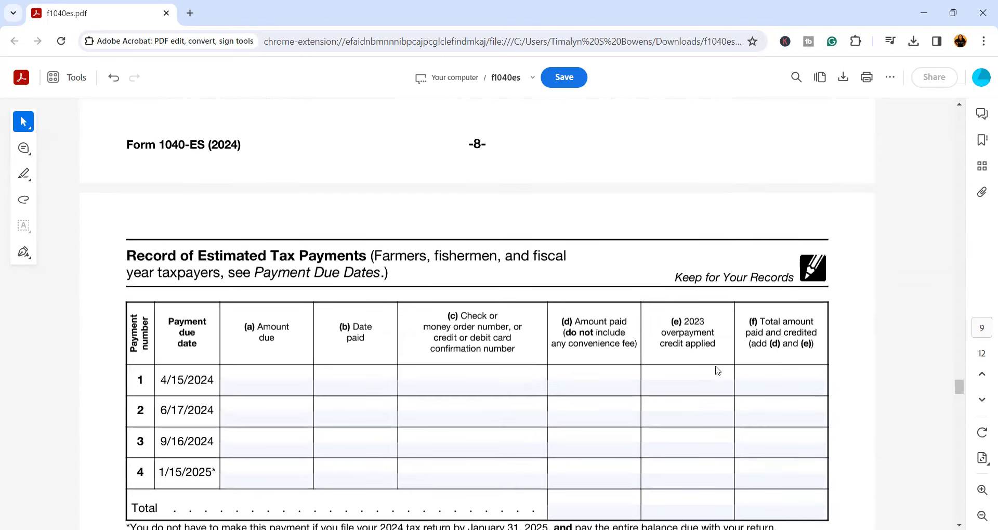
scroll(519, 307, "down", 1)
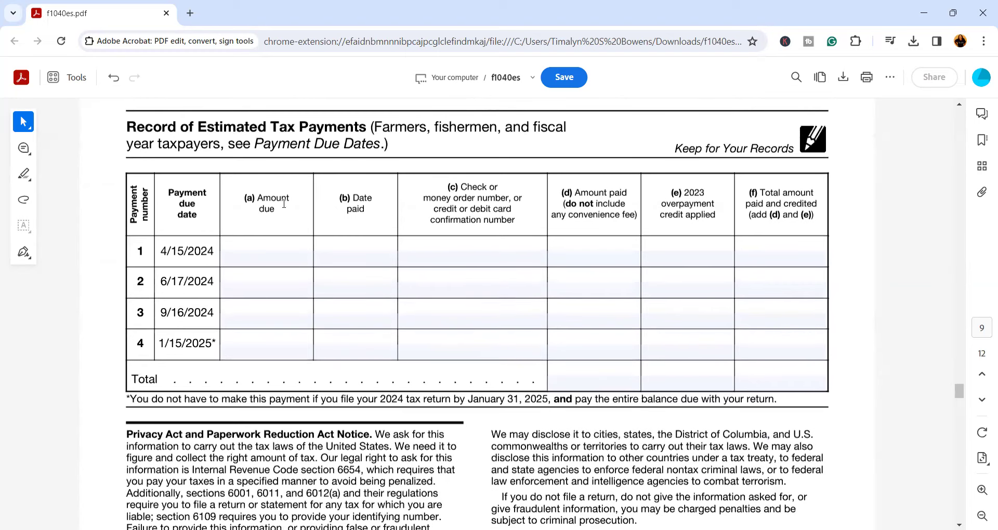
left_click(243, 258)
left_click(247, 258)
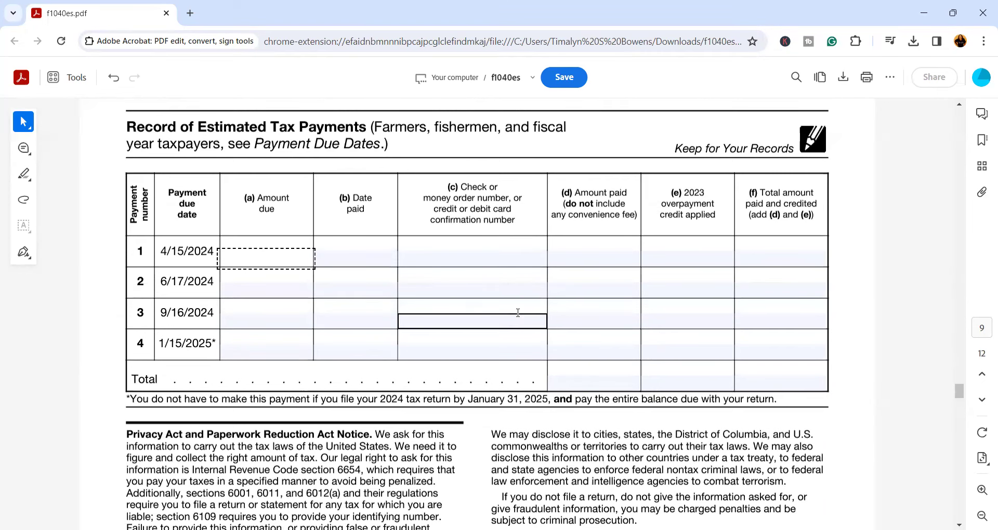
Step: Set the amount of estimated tax being paid on Payment Voucher 4, due Jan. 15, 2025, to 1,960.97
scroll(474, 327, "down", 8)
scroll(518, 317, "down", 12)
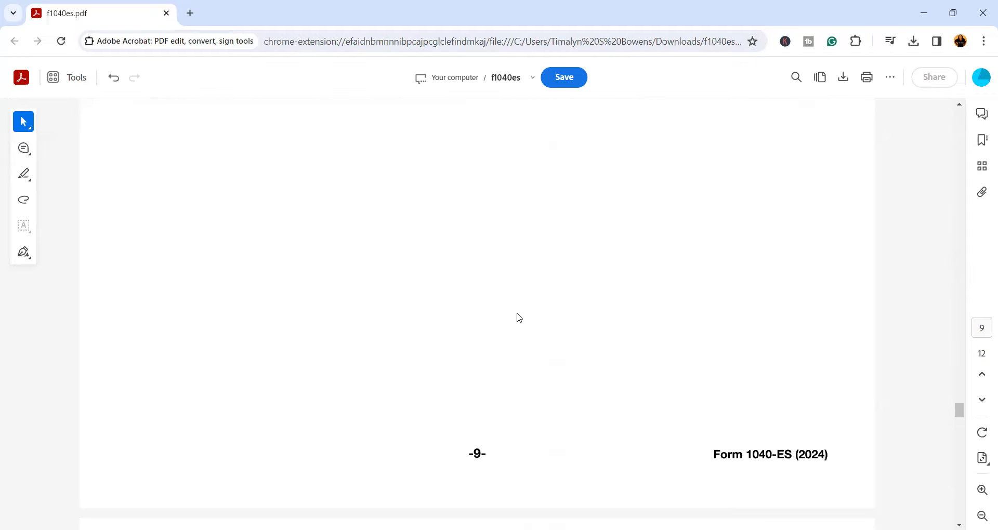
scroll(518, 317, "down", 9)
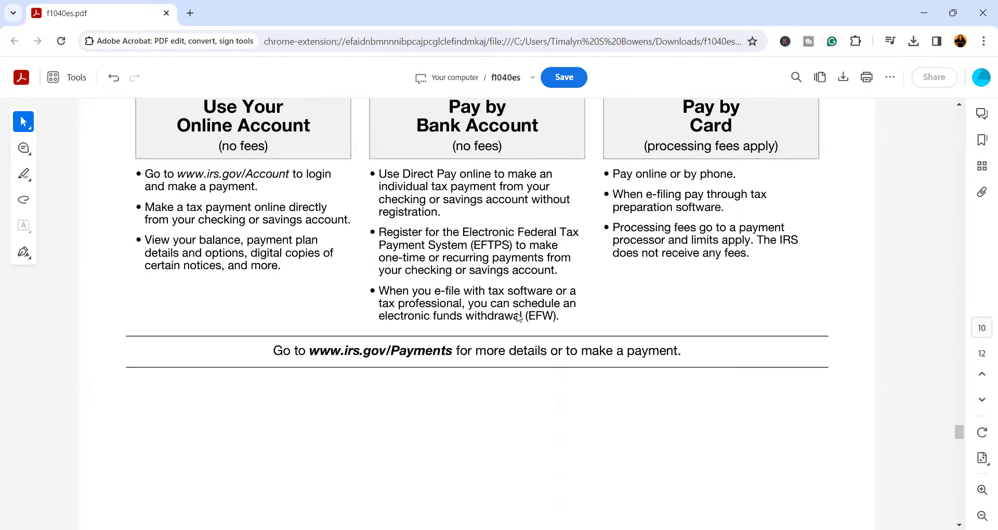
scroll(518, 317, "down", 3)
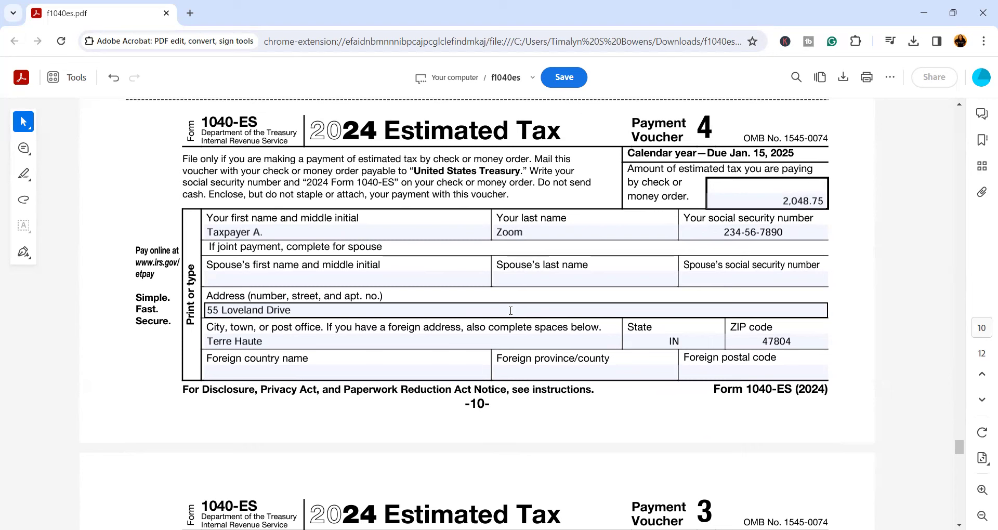
left_click(784, 201)
key("BackSpace")
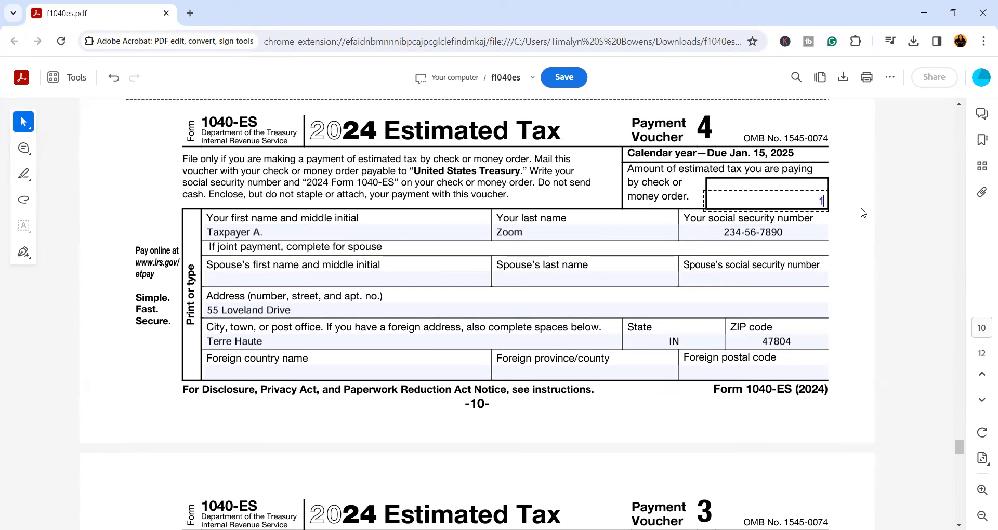
type("1,960.97")
Step: Check the taxpayer's name, social security number, street address, city, state and ZIP code fields on Payment Voucher 4
left_click(419, 231)
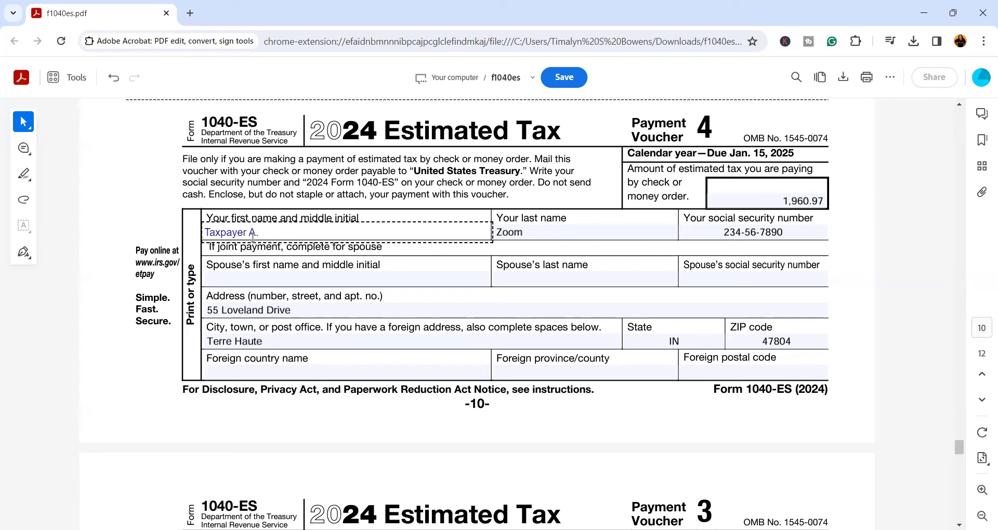
left_click(537, 234)
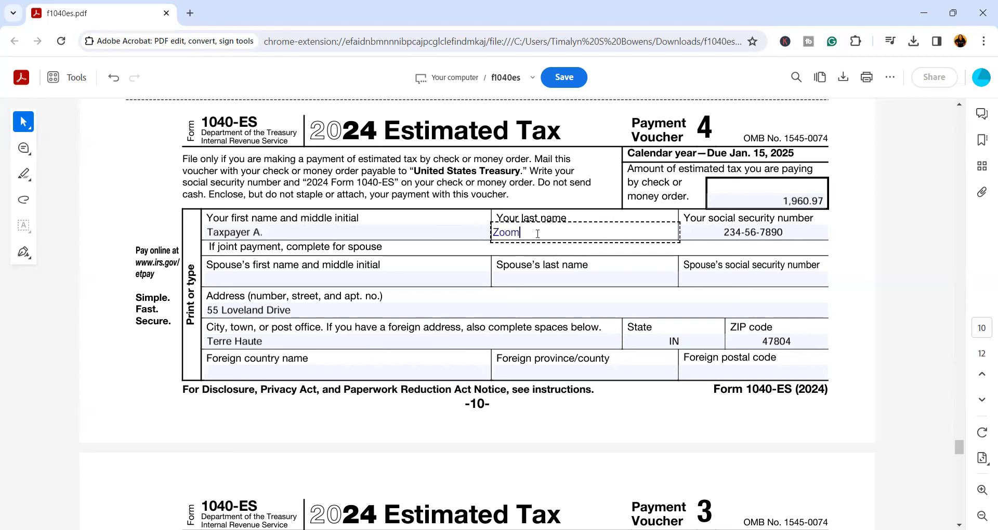
left_click(756, 233)
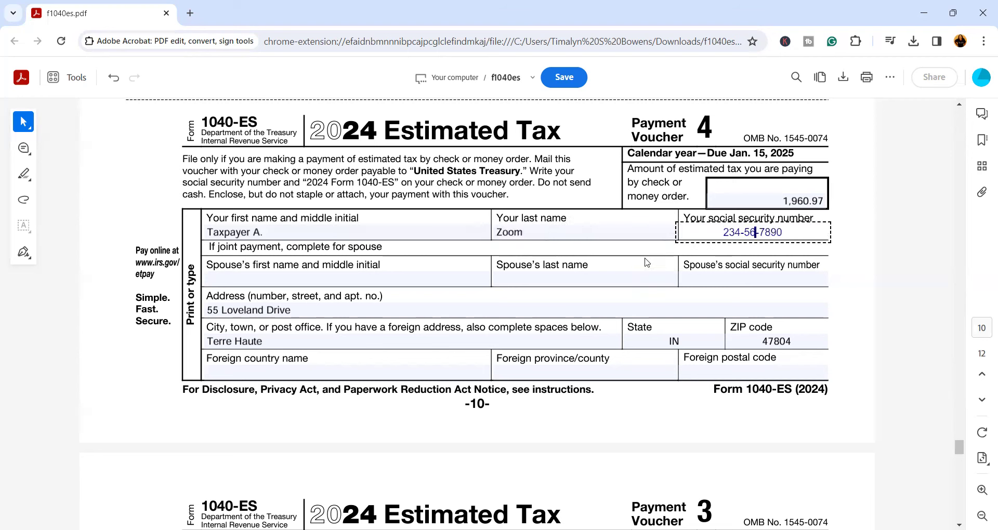
left_click(294, 309)
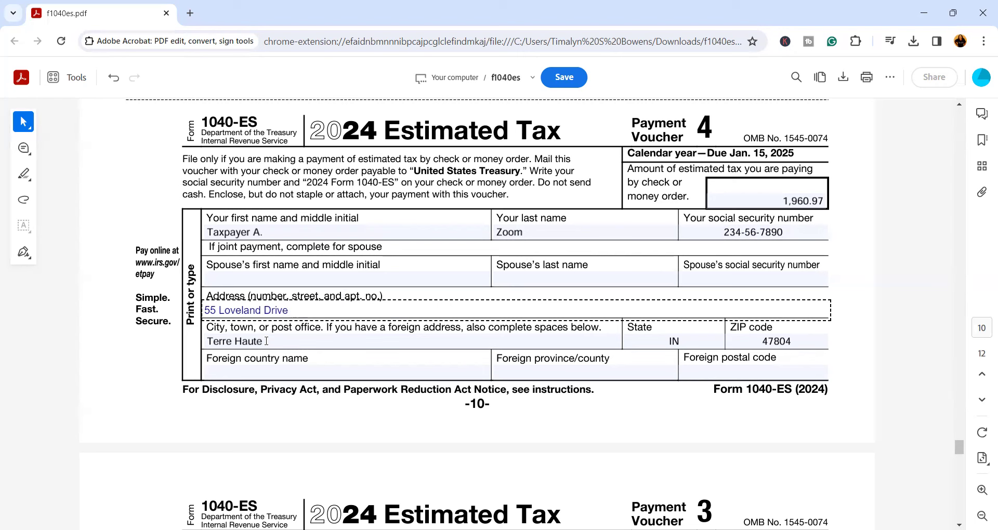
left_click(284, 340)
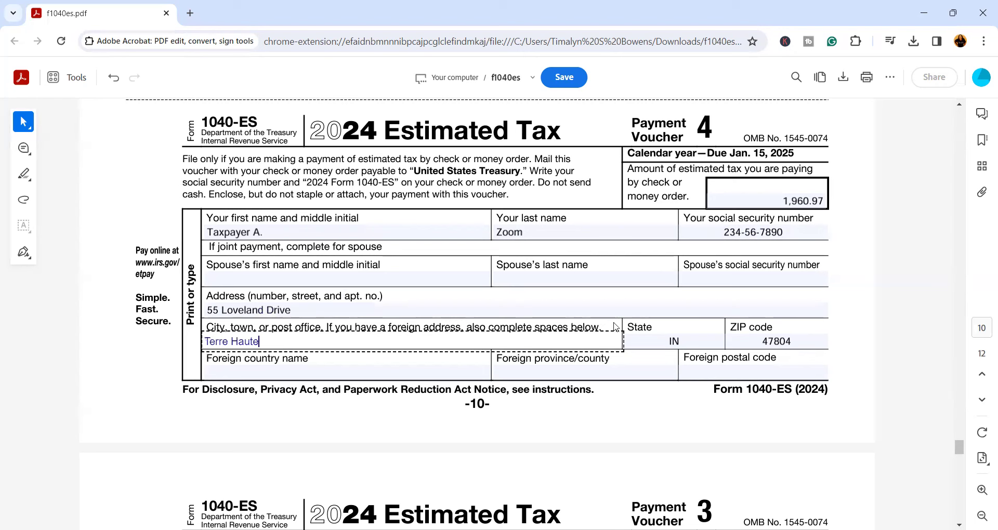
key("Tab")
key("Tab")
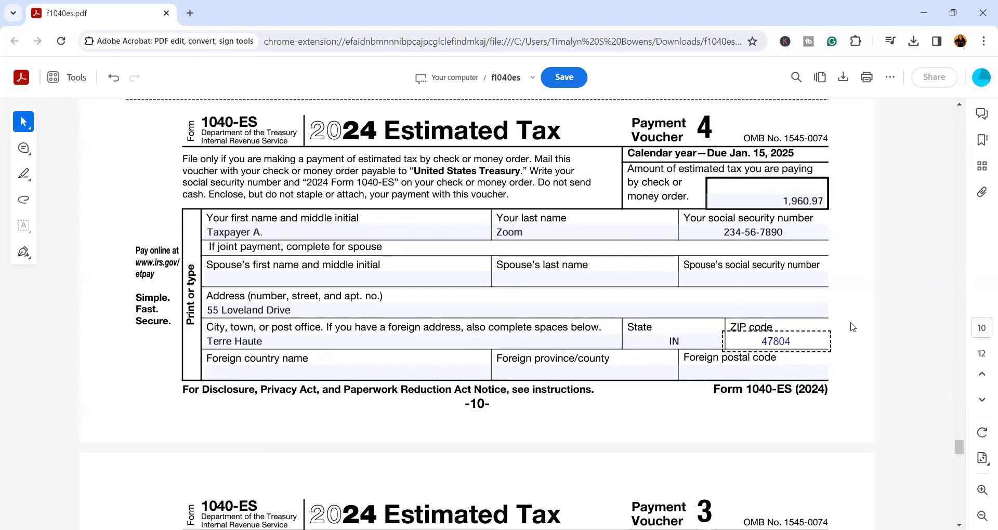
left_click(852, 327)
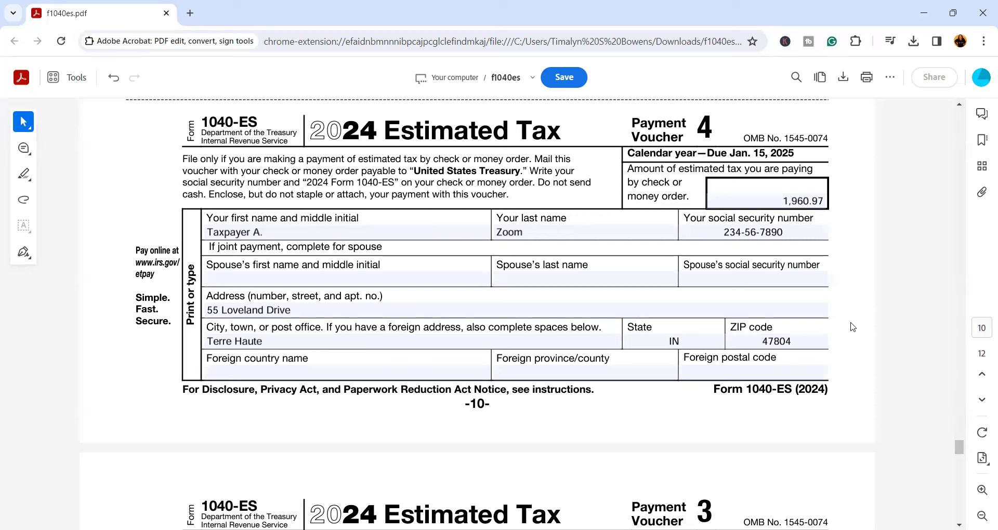